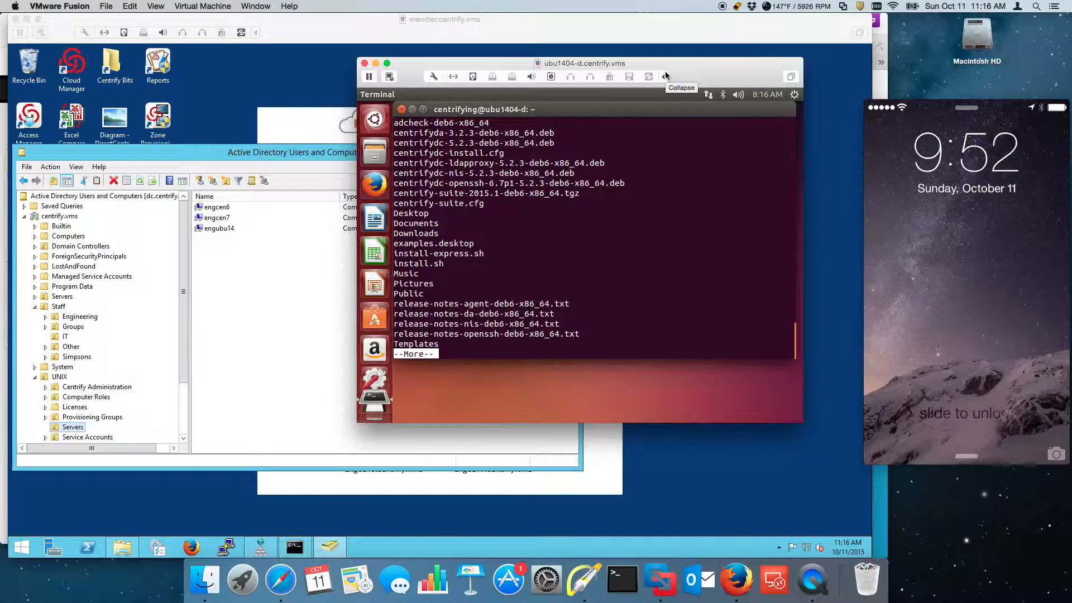
# Step: Finish the file listing, then run sudo ./adcheck-deb6-x86_64 centrify.vms to check domain readiness
pyautogui.press('Return')
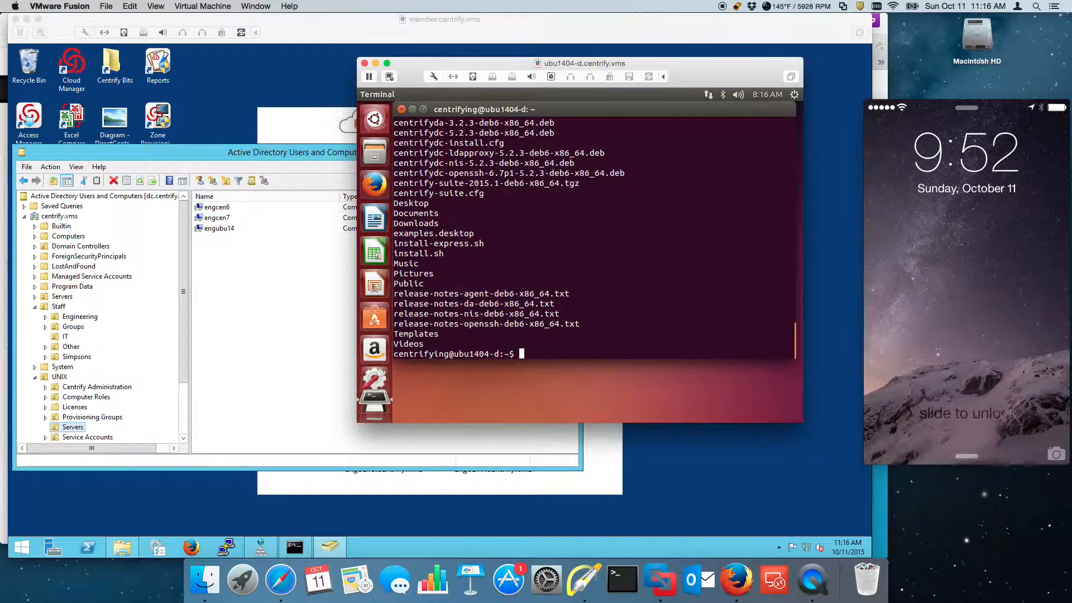
pyautogui.write('sudo ./ad')
pyautogui.press('Tab')
pyautogui.write('centrify.vms')
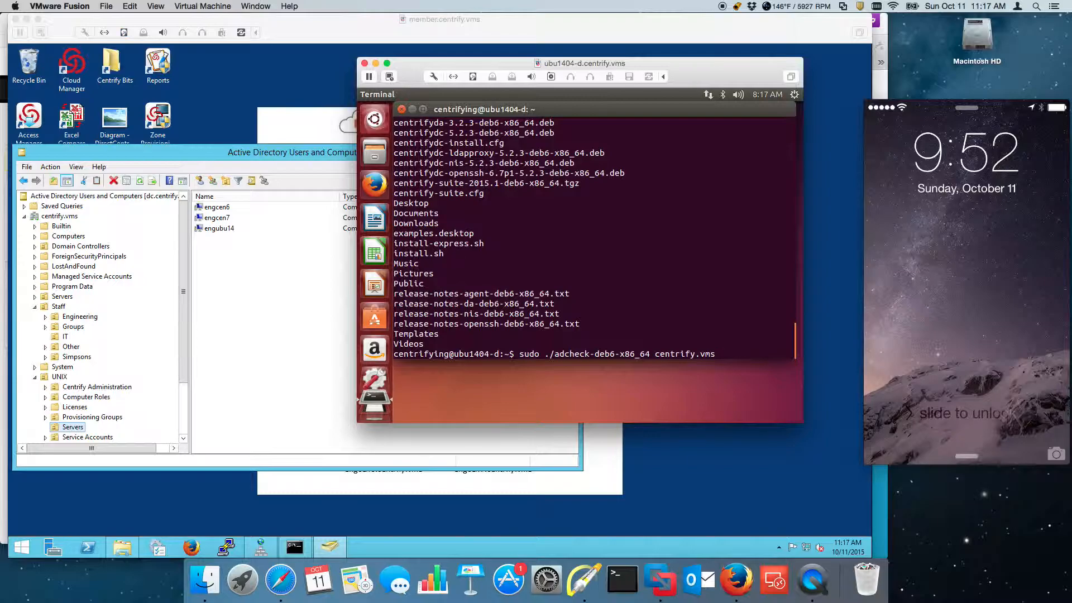
pyautogui.press('Return')
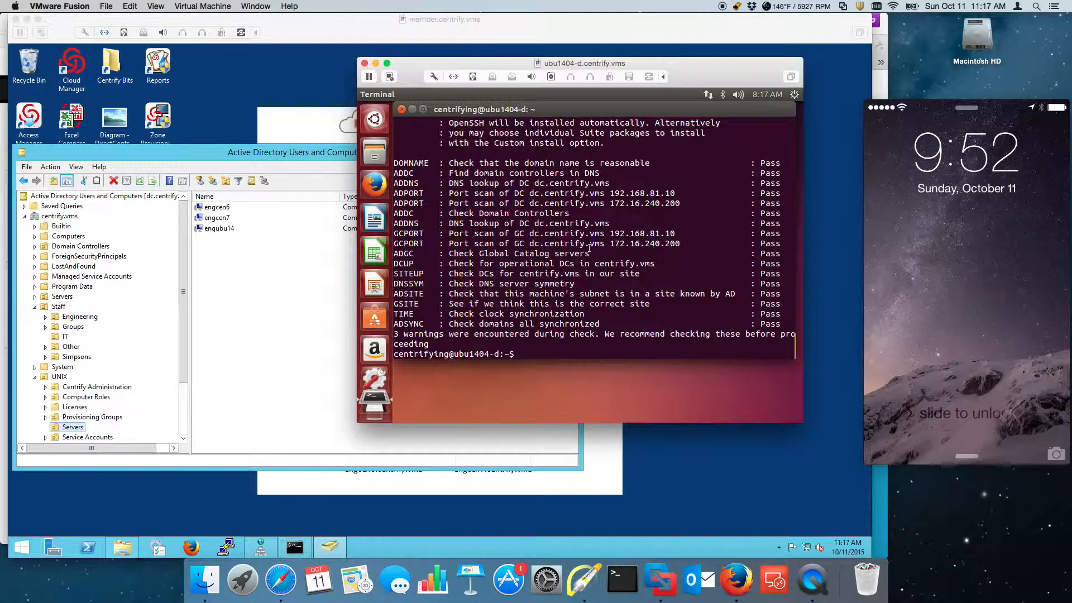
pyautogui.scroll(15, 590, 247)
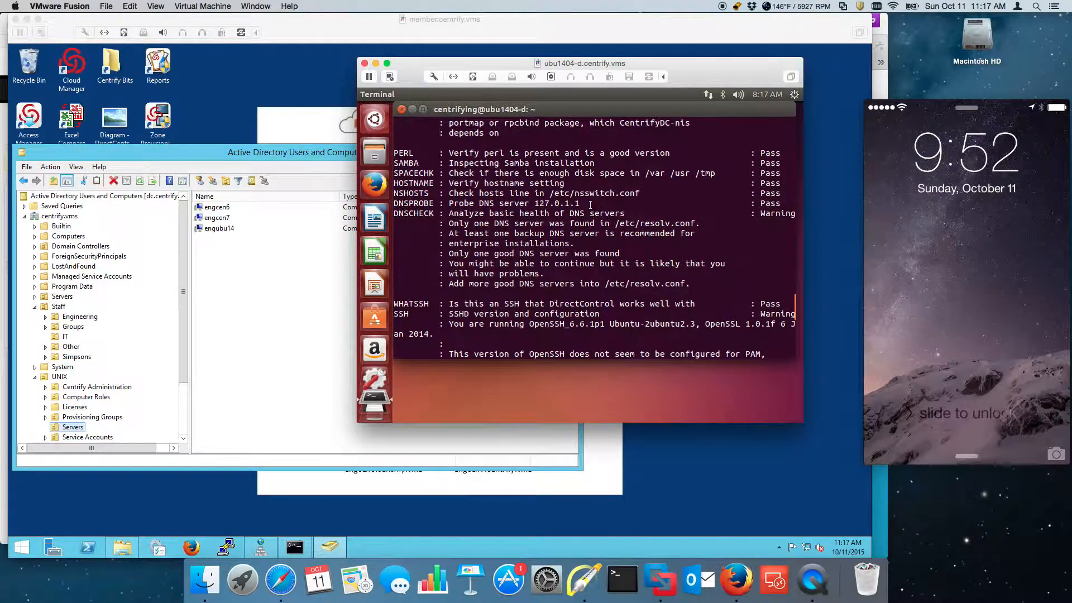
pyautogui.scroll(5, 591, 205)
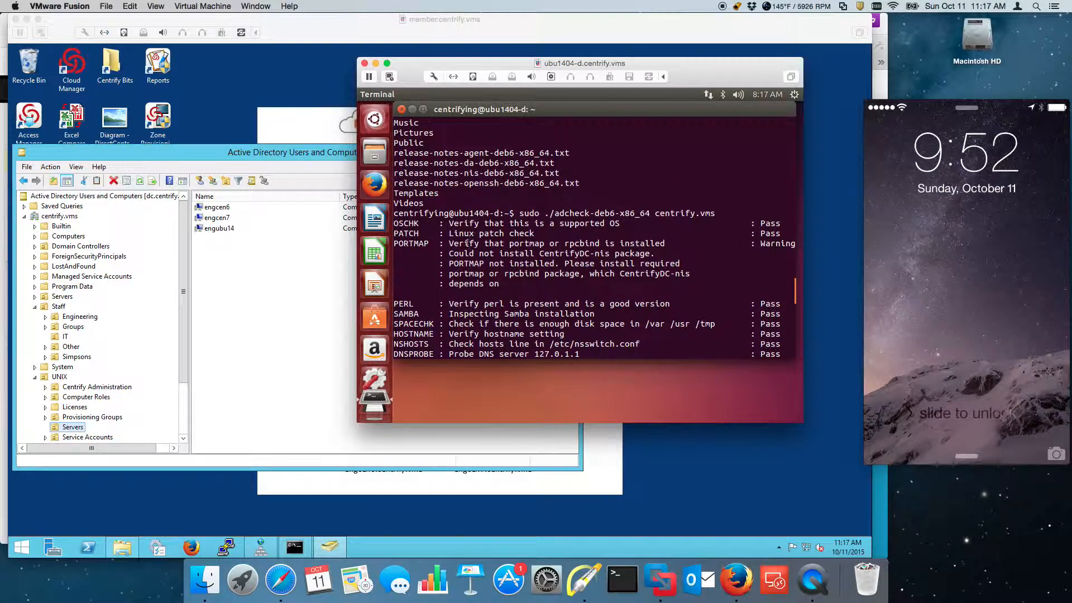
pyautogui.scroll(-4, 546, 282)
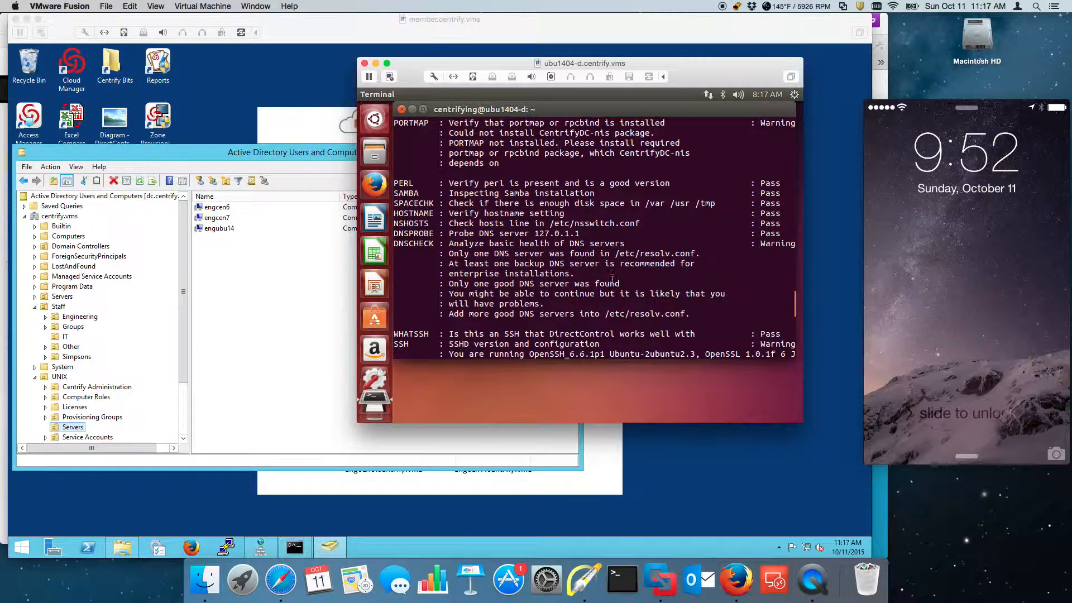
pyautogui.scroll(-5, 540, 219)
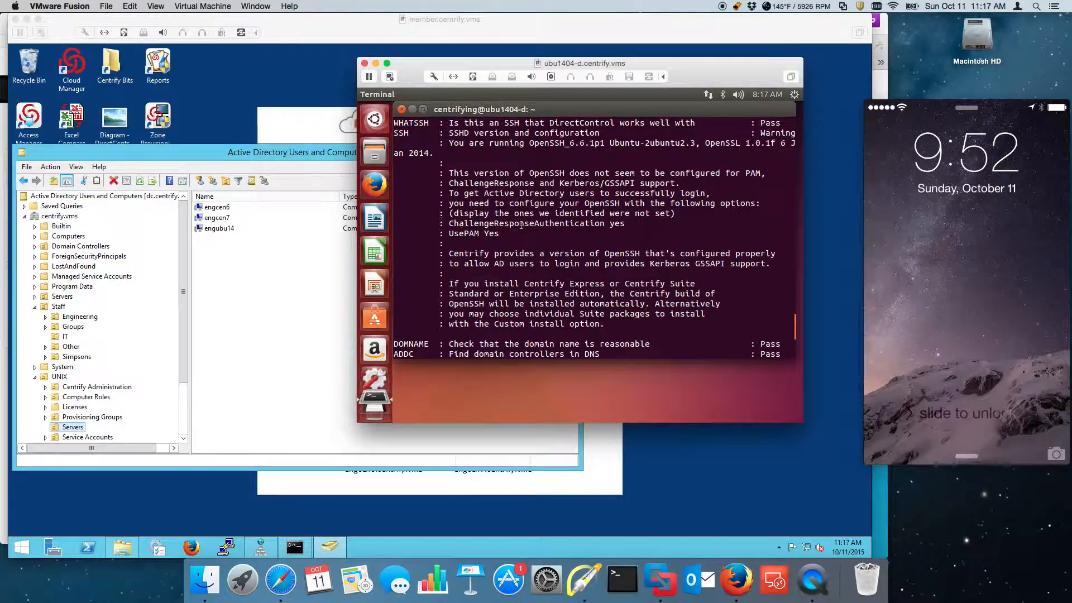
pyautogui.scroll(-3, 580, 226)
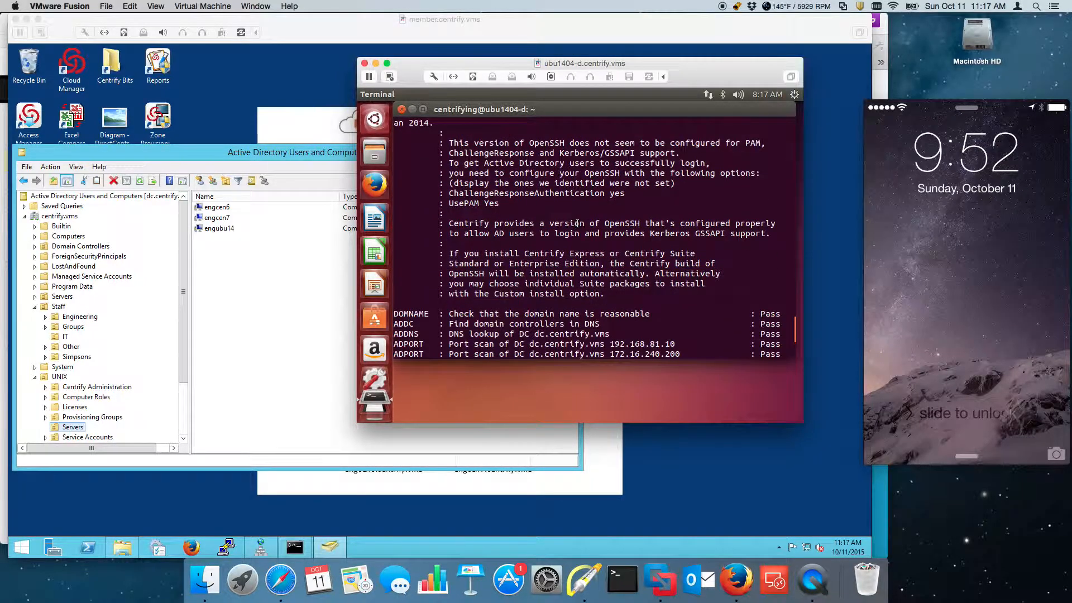
pyautogui.scroll(-5, 578, 223)
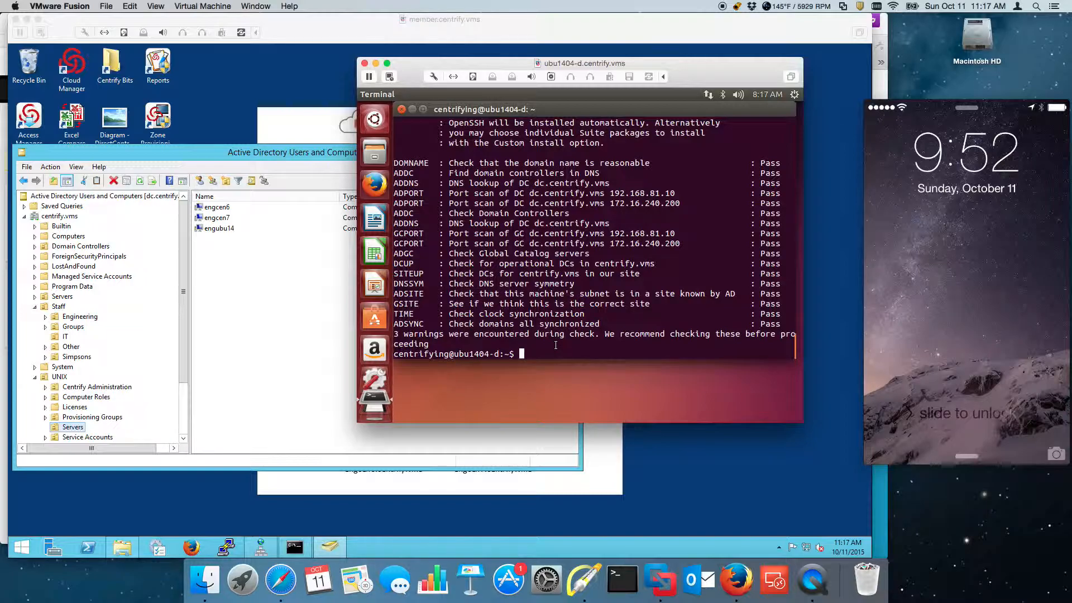
# Step: Clear the terminal screen after a misspelled first attempt
pyautogui.write('clera')
pyautogui.press('Return')
pyautogui.write('clear')
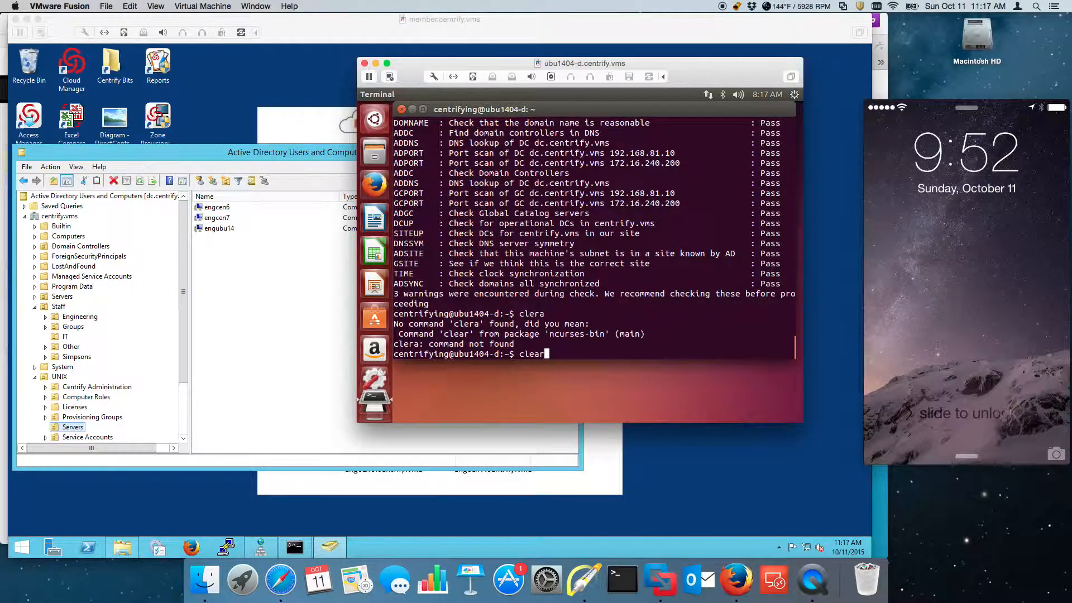
pyautogui.press('Return')
# Step: Install the agent with sudo dpkg -i centrifydc-5.2.3-deb6-x86_64.deb
pyautogui.write('d')
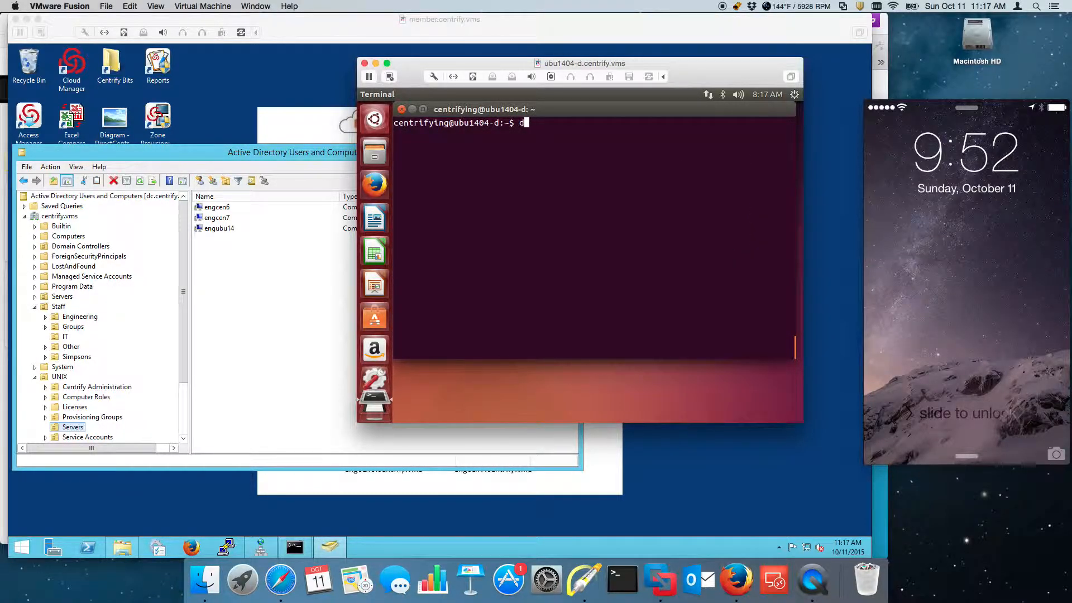
pyautogui.write('pkg -i centrifydc-5')
pyautogui.press('Tab')
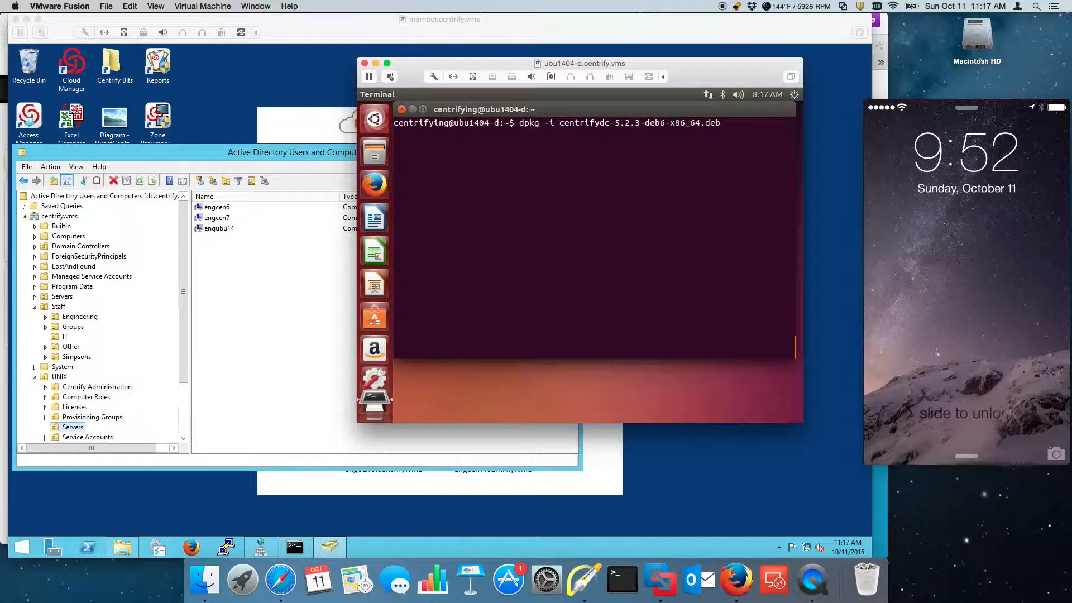
pyautogui.hotkey('ctrl', 'a')
pyautogui.write('sudo')
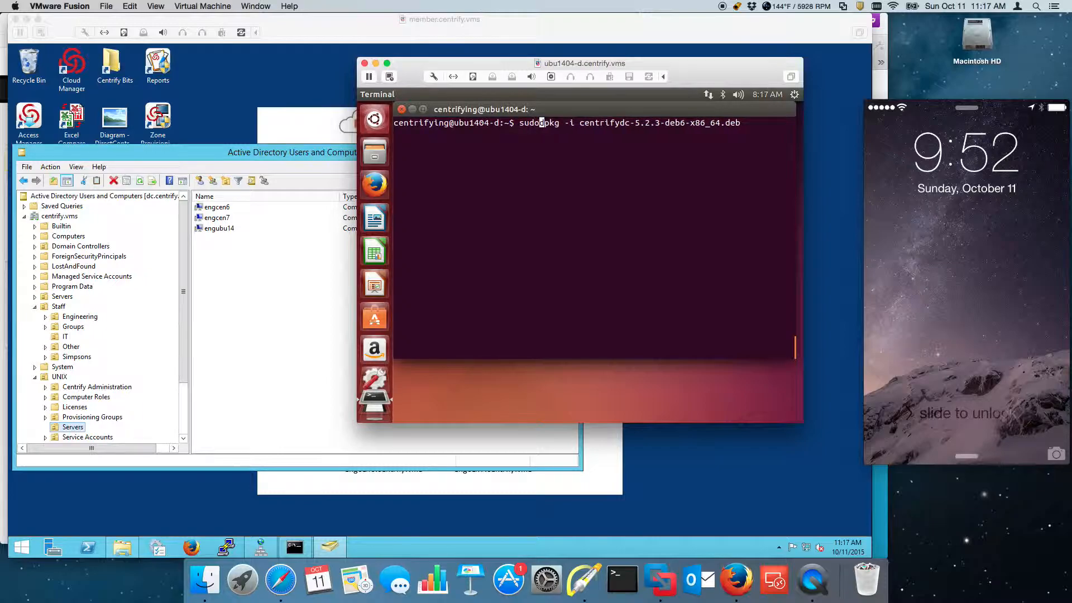
pyautogui.press('Return')
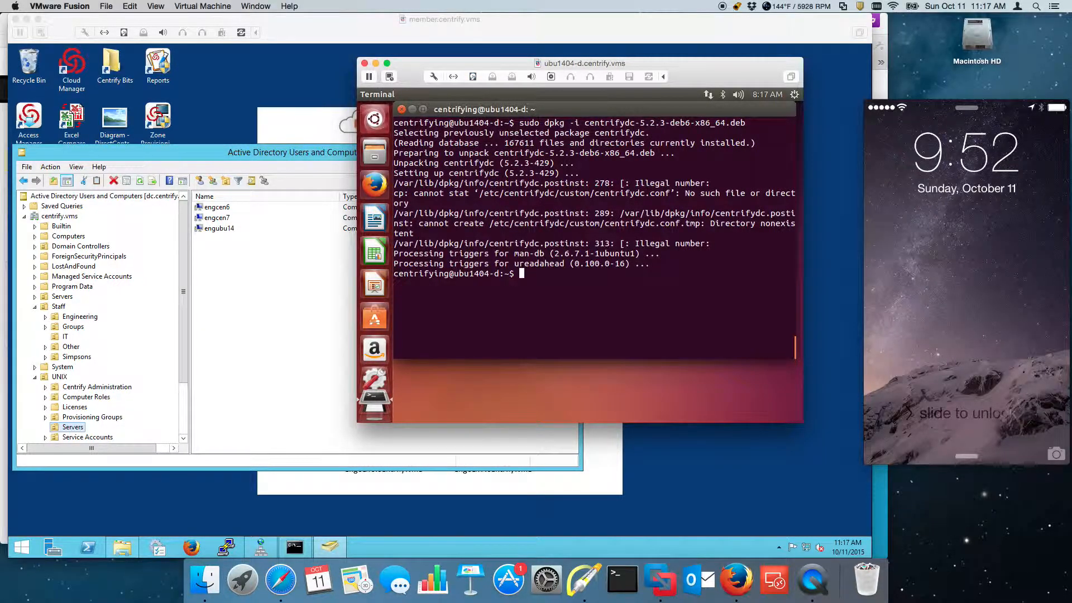
# Step: Clear the terminal again to leave a fresh prompt
pyautogui.write('clera')
pyautogui.press('Return')
pyautogui.write('clear')
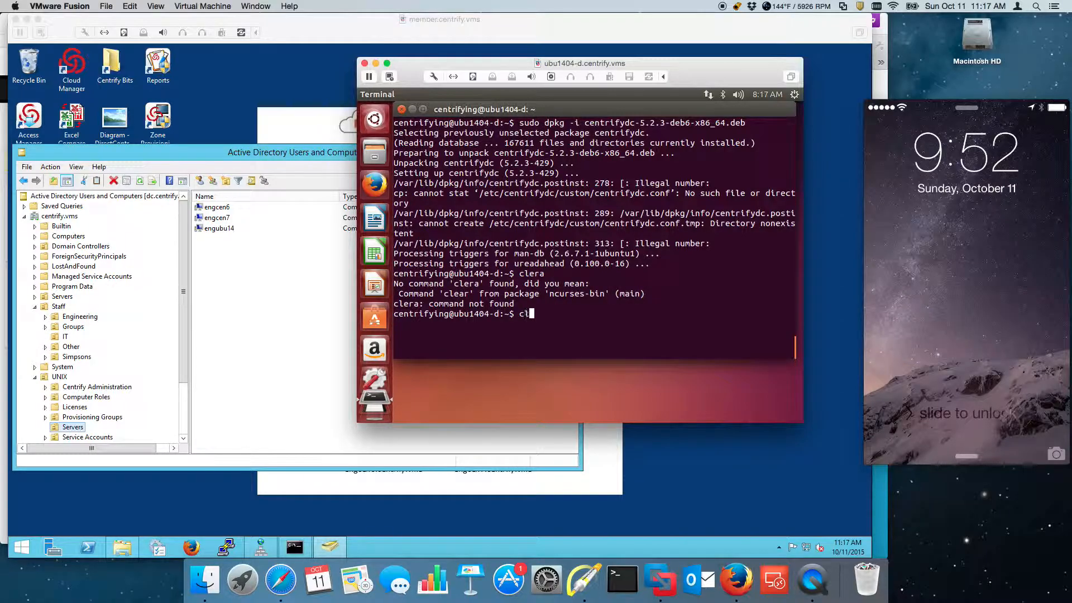
pyautogui.press('Return')
# Step: Check join status with adinfo, then run adjoin -w -c "ou=servers,ou=unix" -V for centrify.vms without sudo
pyautogui.write('adinfo')
pyautogui.press('Return')
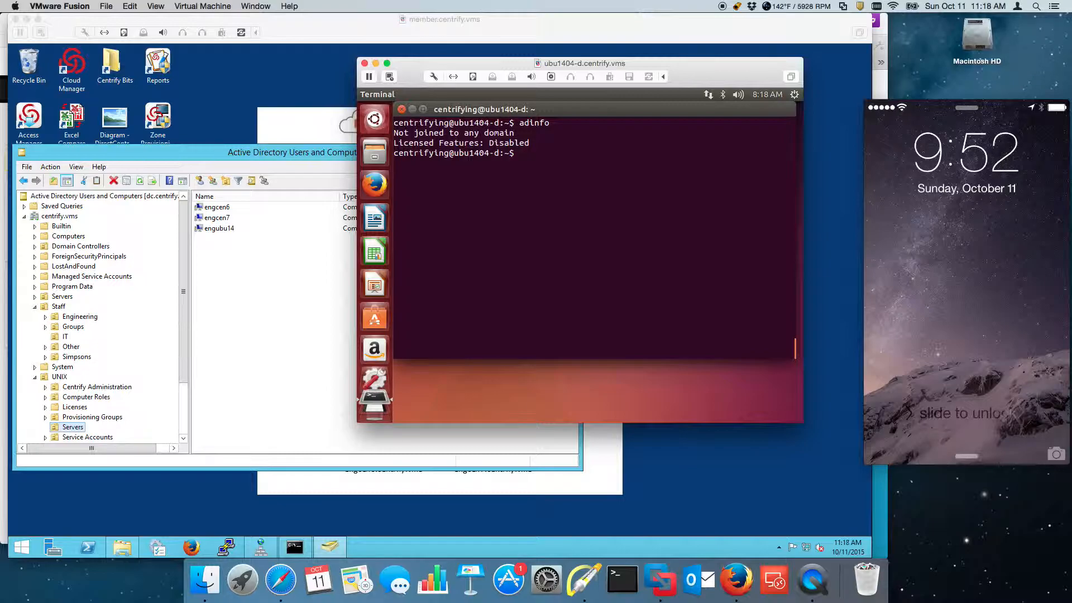
pyautogui.write('adjoin -w -c "ou=servers,ou=unix" -V u')
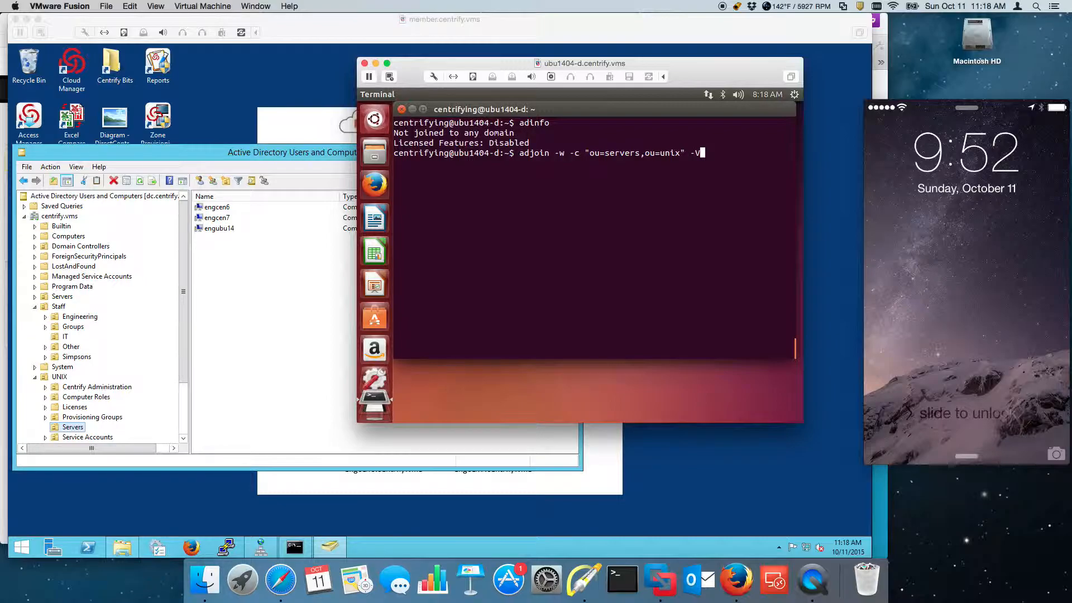
pyautogui.press('BackSpace')
pyautogui.press('Return')
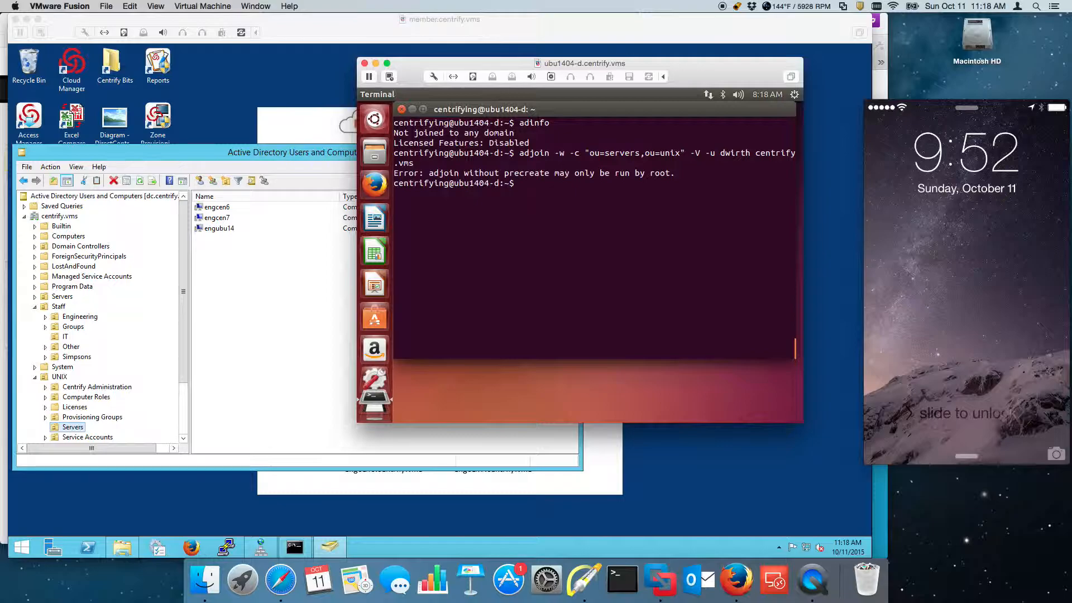
# Step: Rerun the adjoin command with sudo and submit the domain account password, retrying after a failed attempt
pyautogui.press('Up')
pyautogui.write('sudo')
pyautogui.press('Return')
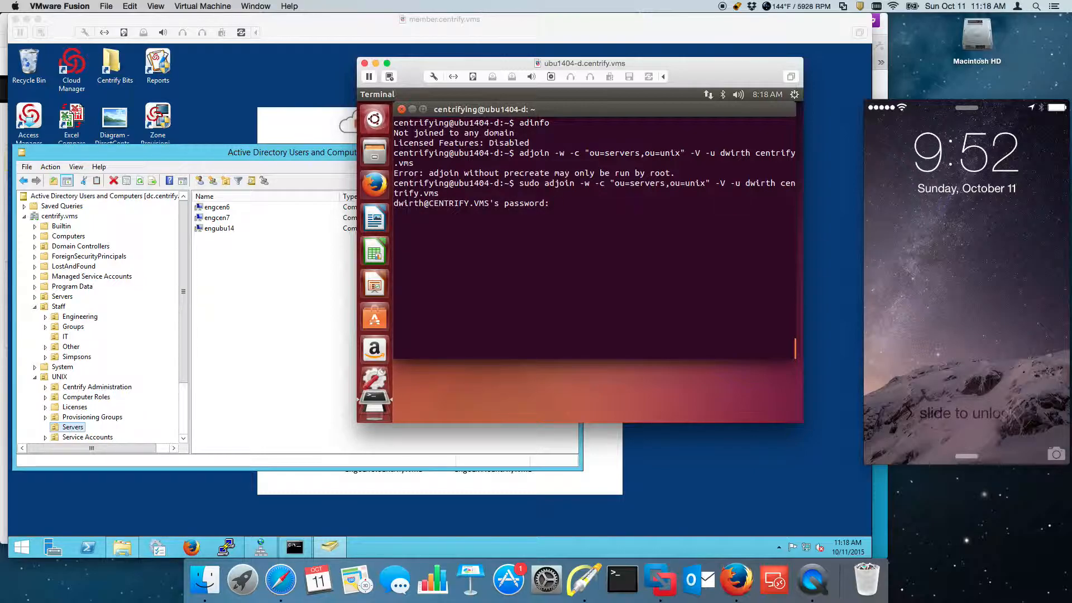
pyautogui.press('Return')
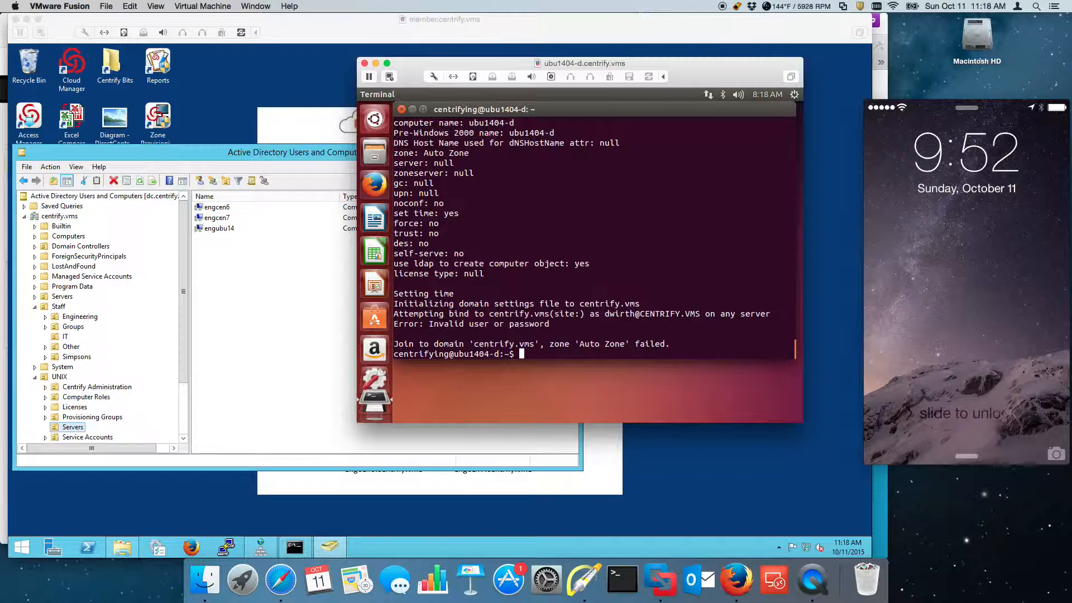
pyautogui.press('Up')
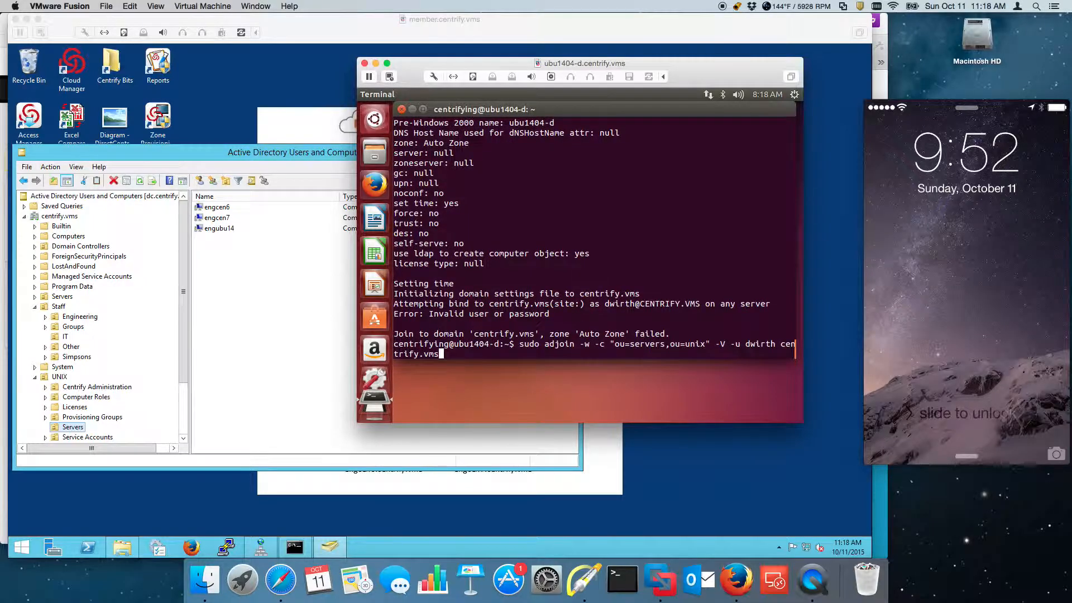
pyautogui.press('Return')
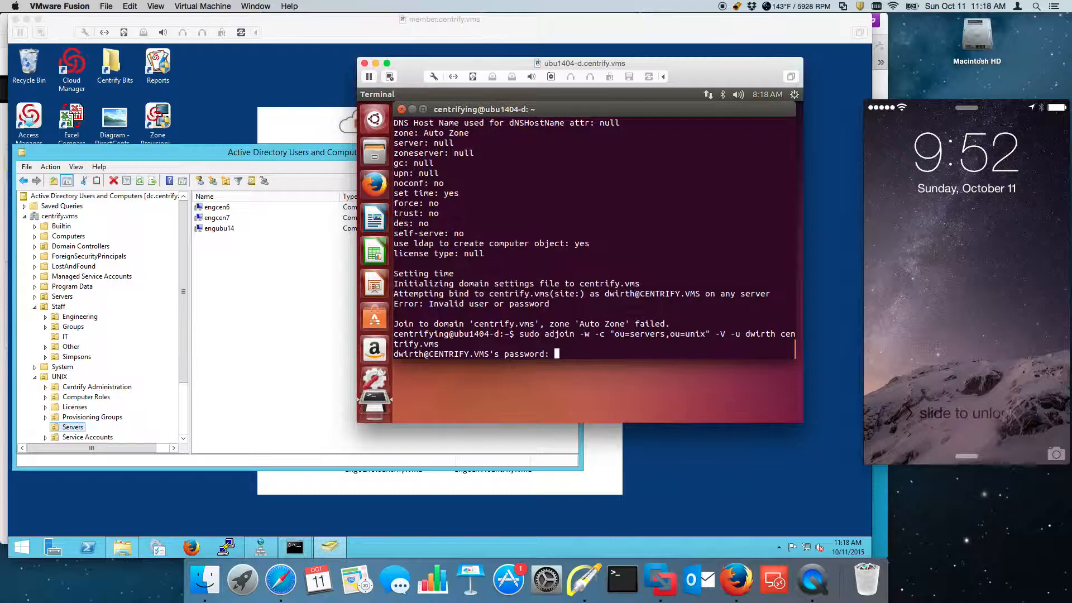
pyautogui.press('Return')
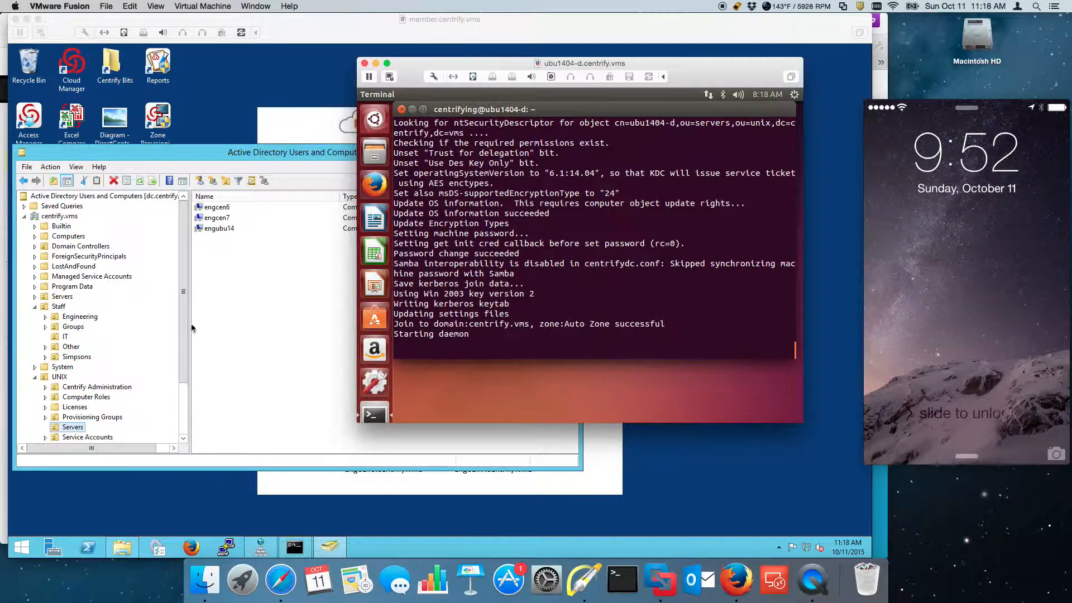
# Step: Refresh the Servers list so the new ubu1404-d computer appears
pyautogui.click(227, 268)
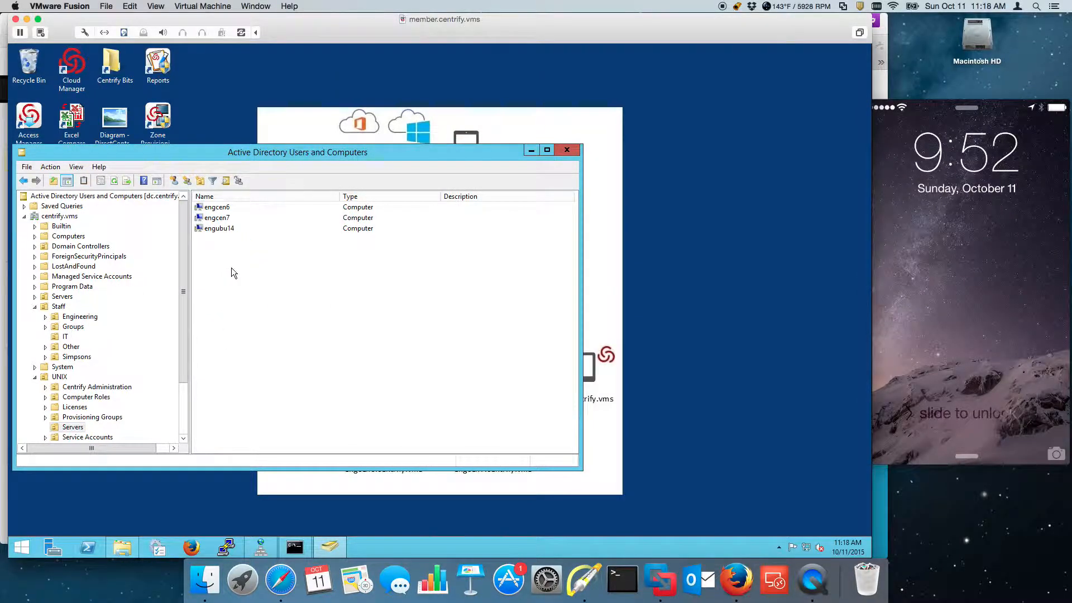
pyautogui.rightClick(227, 268)
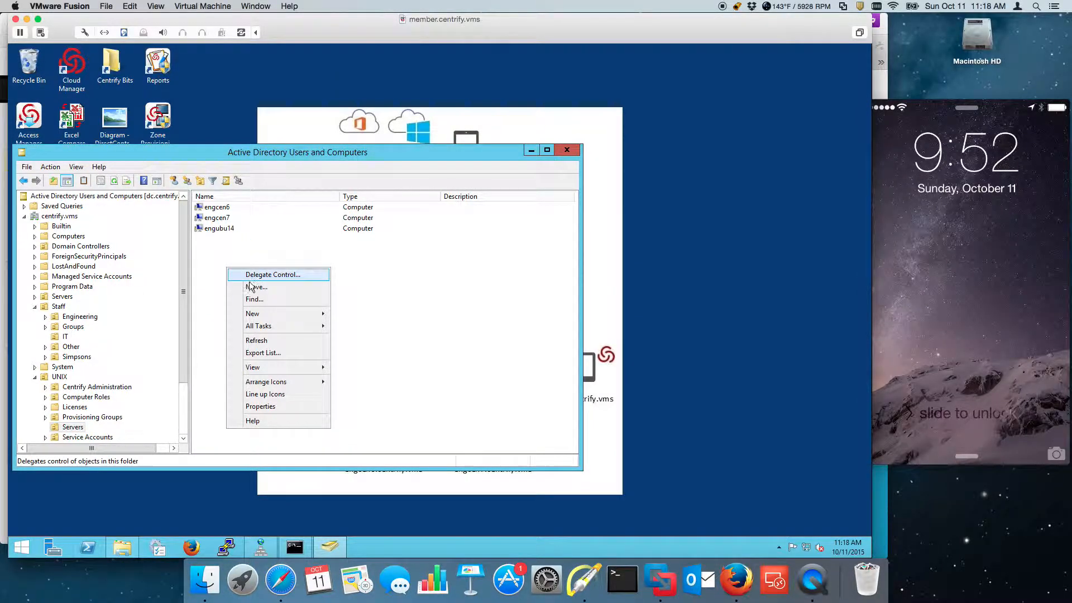
pyautogui.click(279, 342)
# Step: Open ubu1404-d's Properties and show its Operating System details
pyautogui.click(218, 240)
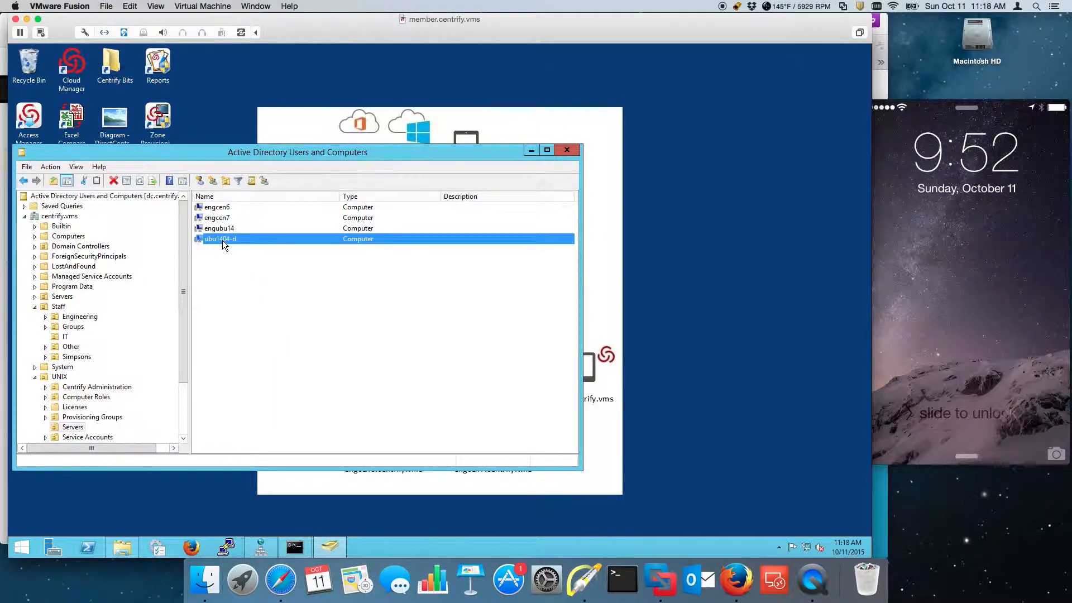
pyautogui.rightClick(222, 240)
pyautogui.click(235, 275)
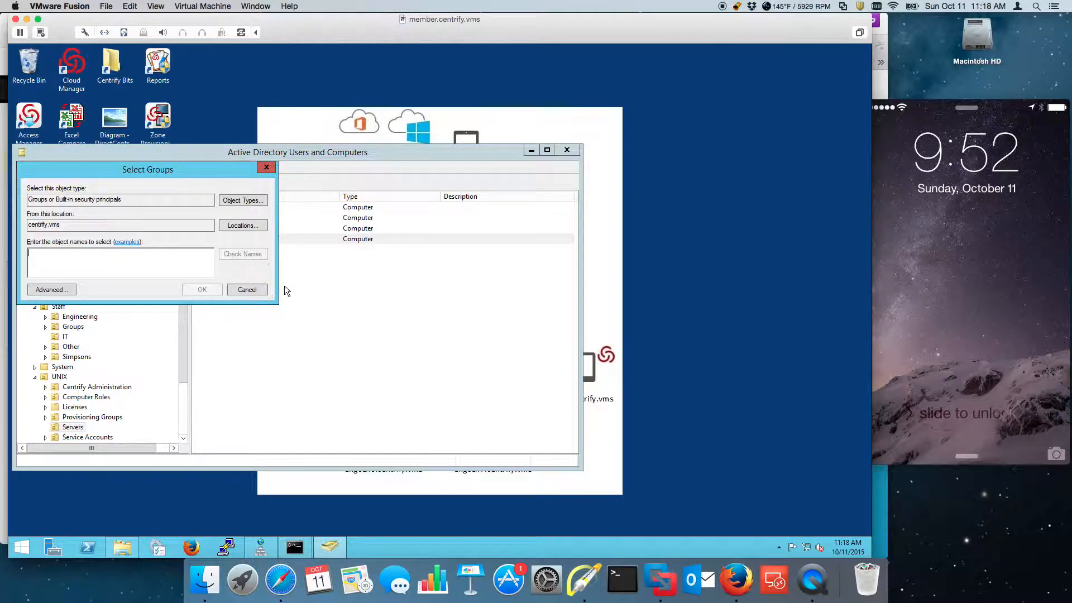
pyautogui.click(247, 290)
pyautogui.rightClick(223, 239)
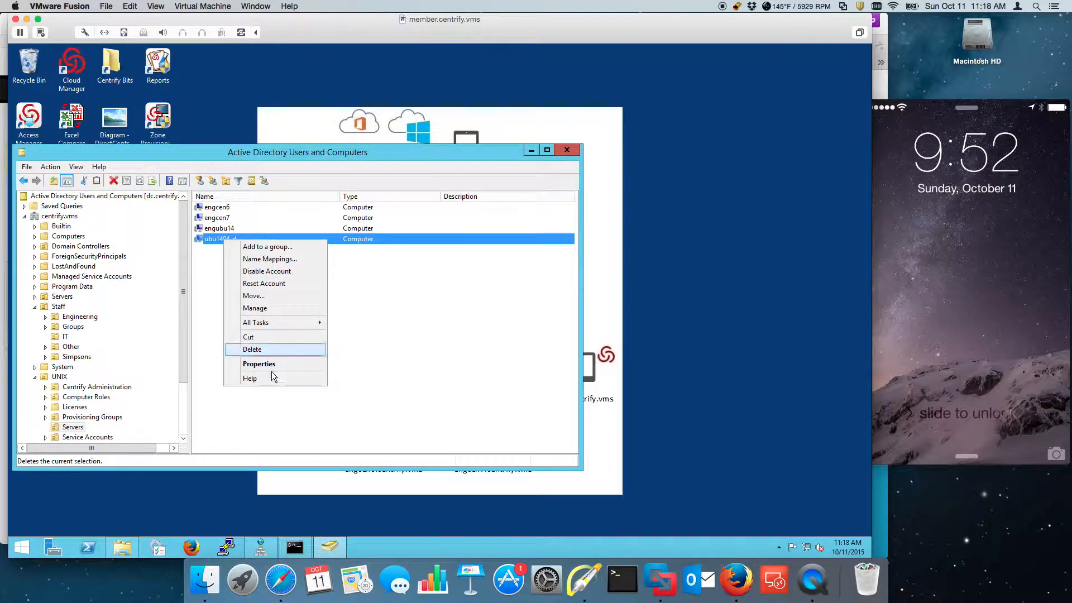
pyautogui.click(271, 364)
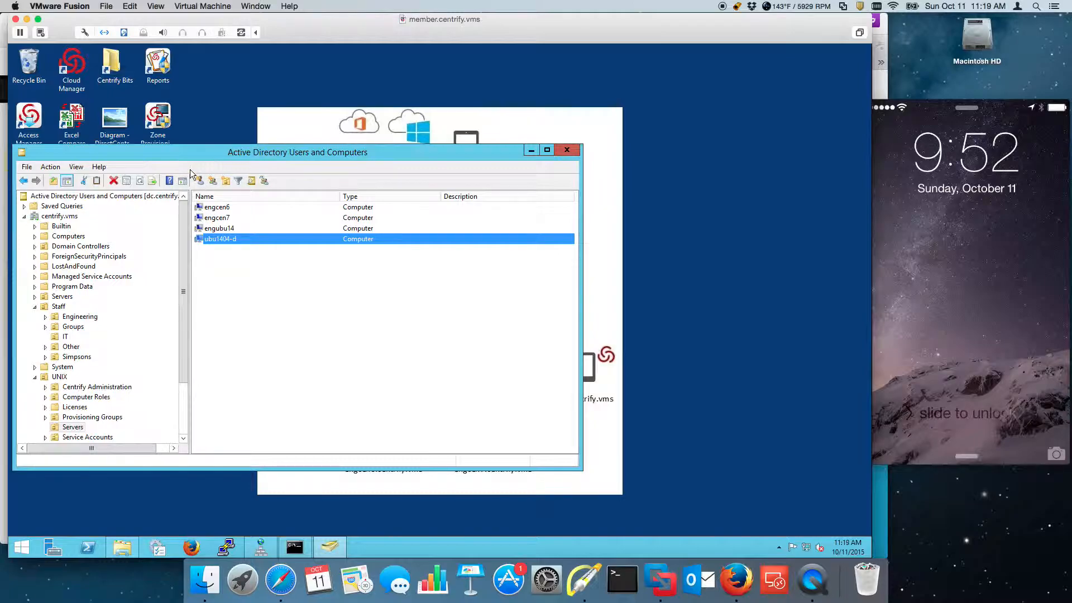
pyautogui.click(235, 195)
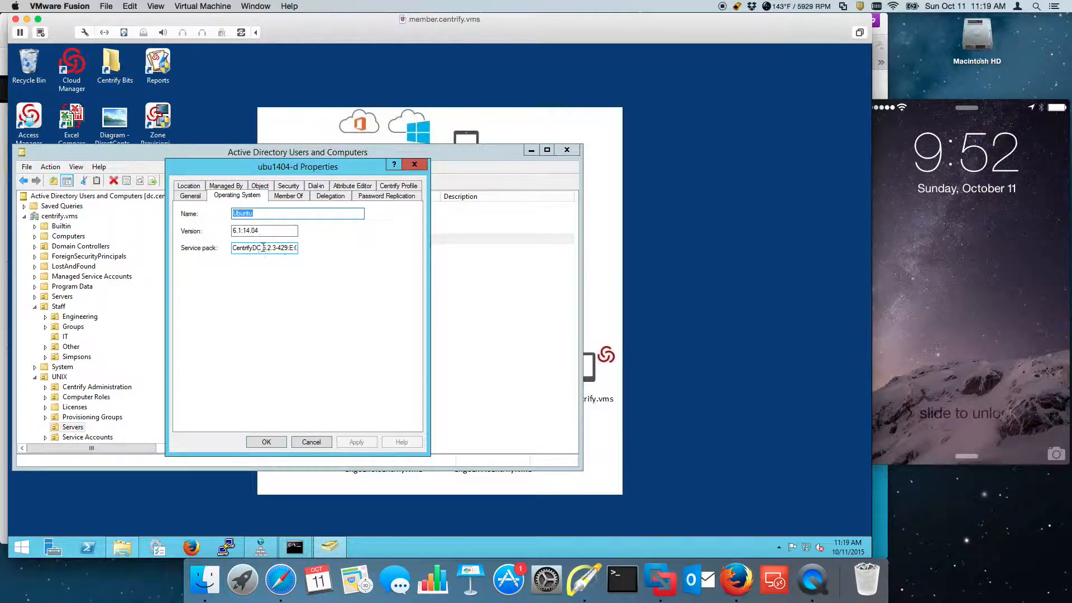
# Step: Switch to the ubu1404-d VM and reboot it with sudo reboot
pyautogui.click(248, 7)
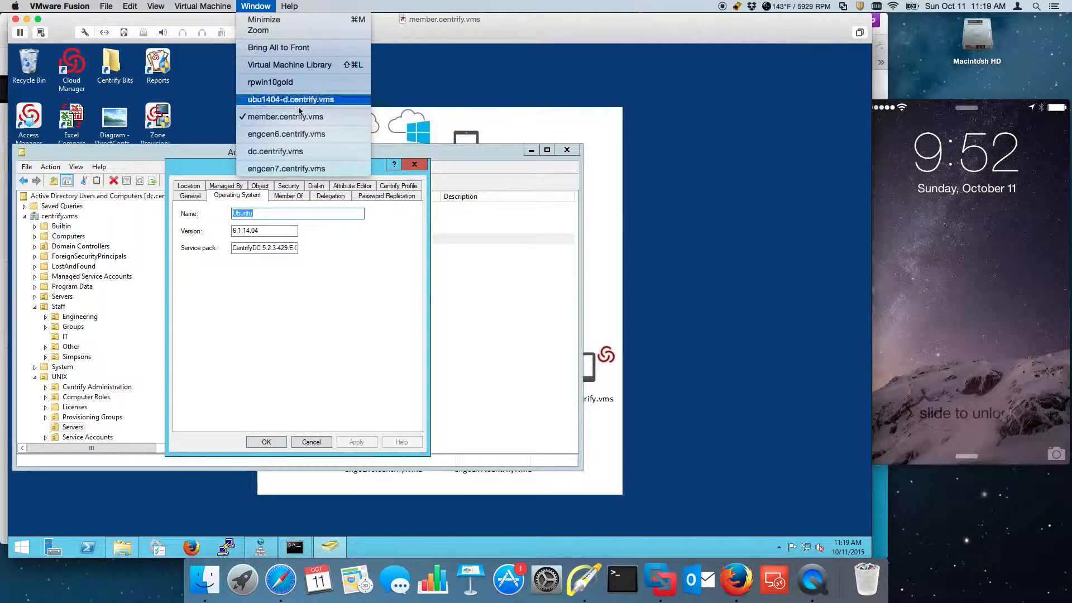
pyautogui.click(290, 99)
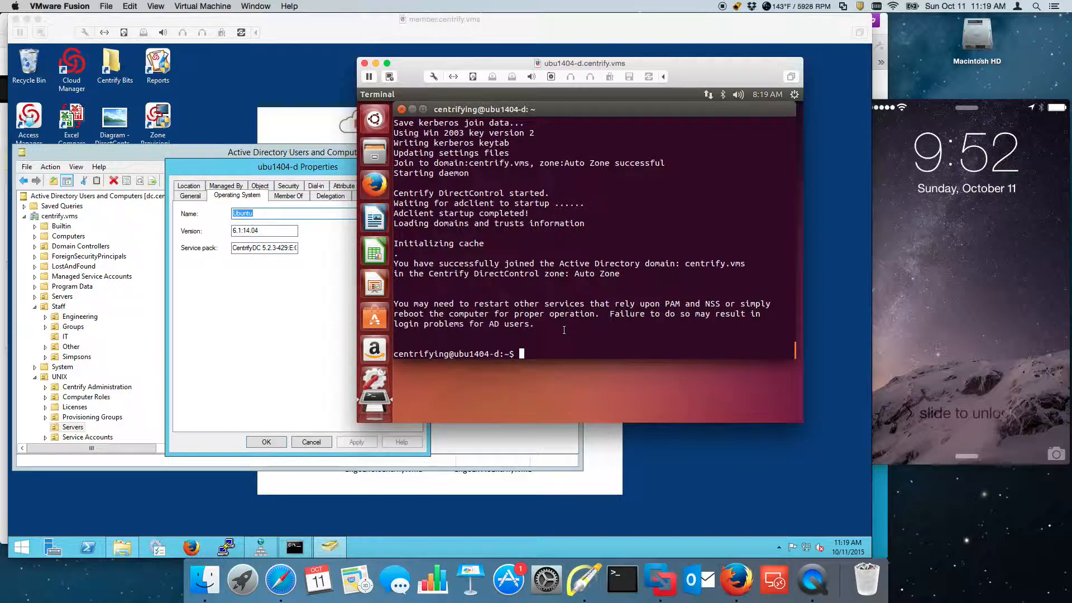
pyautogui.write('sudo reboot')
pyautogui.press('Return')
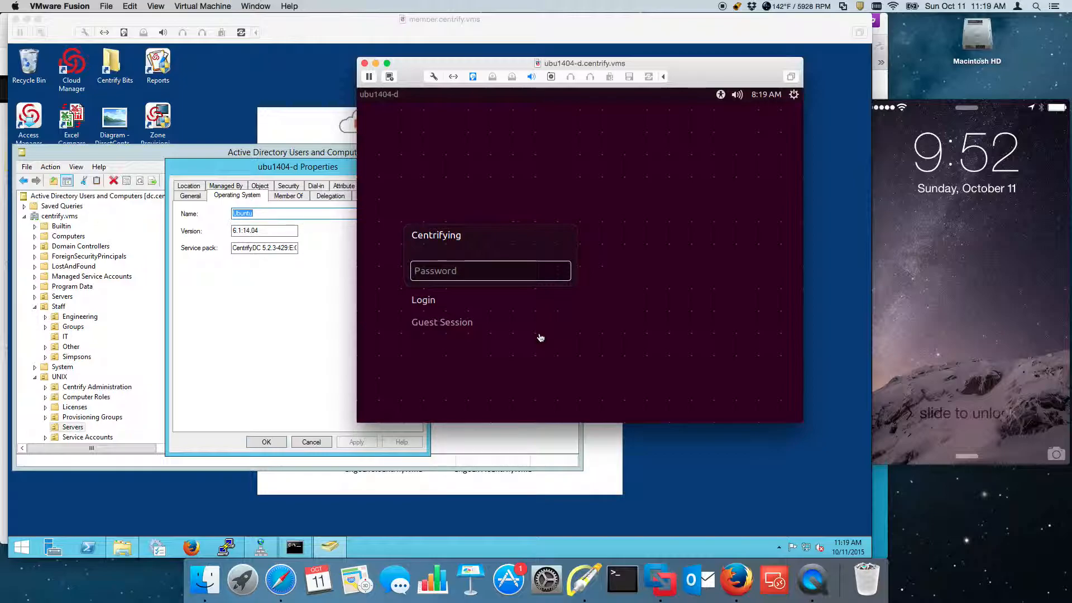
# Step: Bring the member server window forward and show PuTTY's recent sessions
pyautogui.click(870, 548)
pyautogui.rightClick(238, 537)
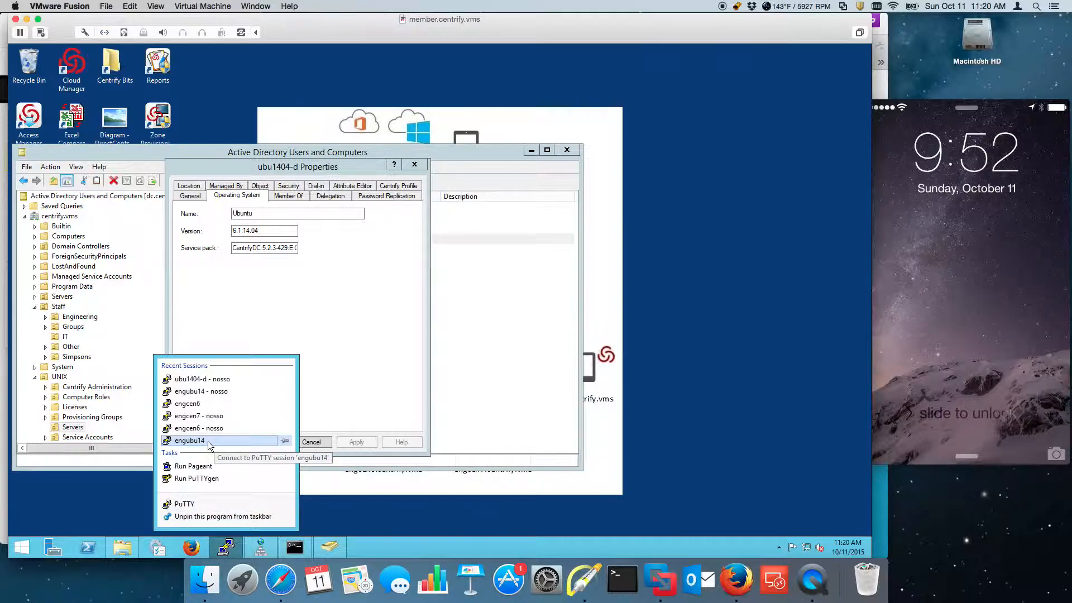
# Step: Open the ubu1404-d SSH session, try logging in as the AD user twice, then end it
pyautogui.click(217, 380)
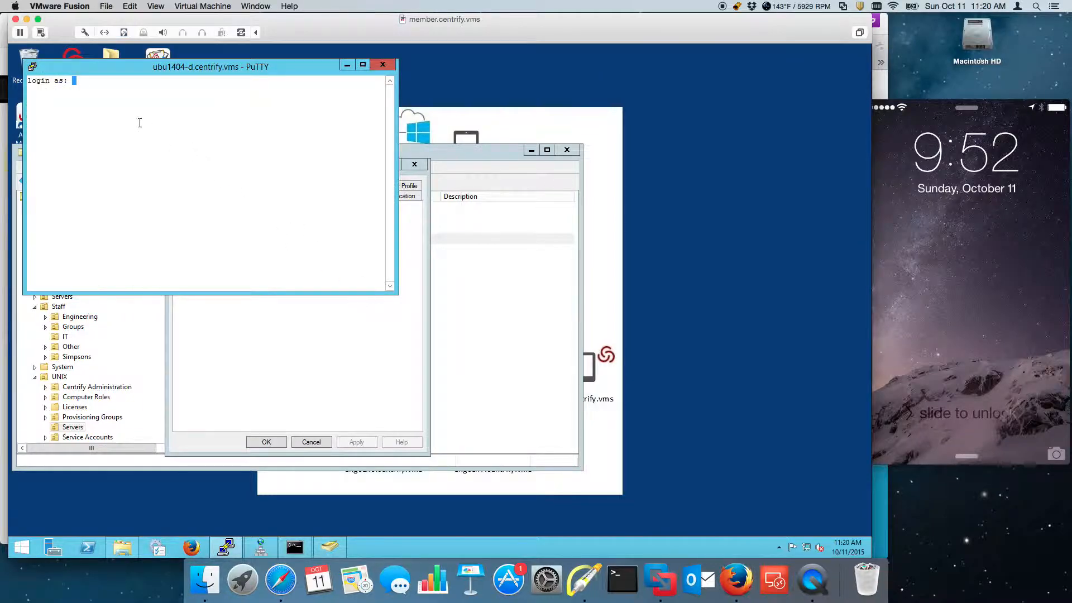
pyautogui.press('Return')
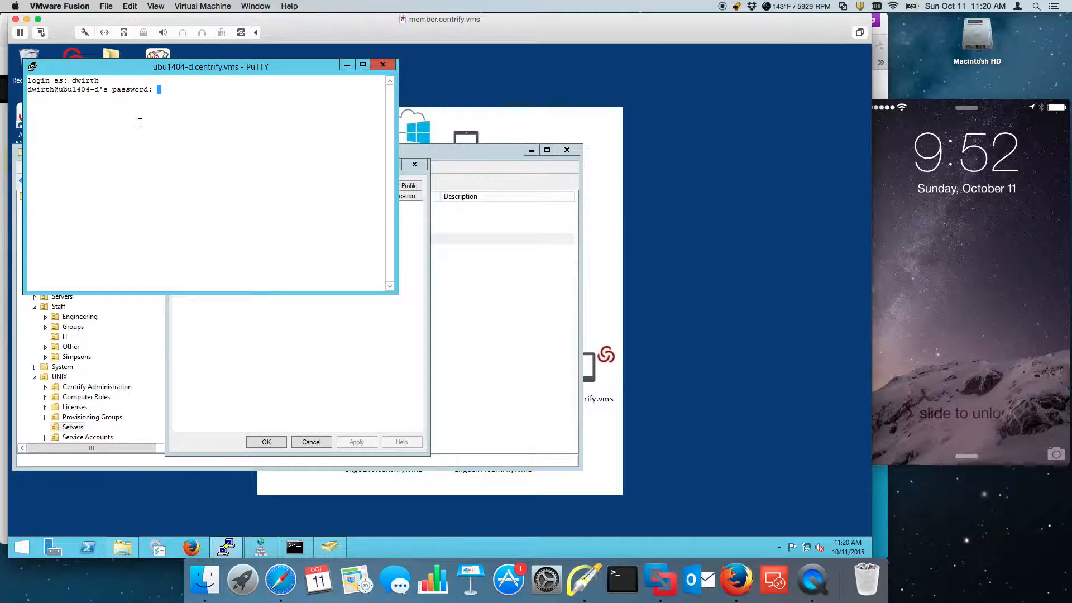
pyautogui.press('Return')
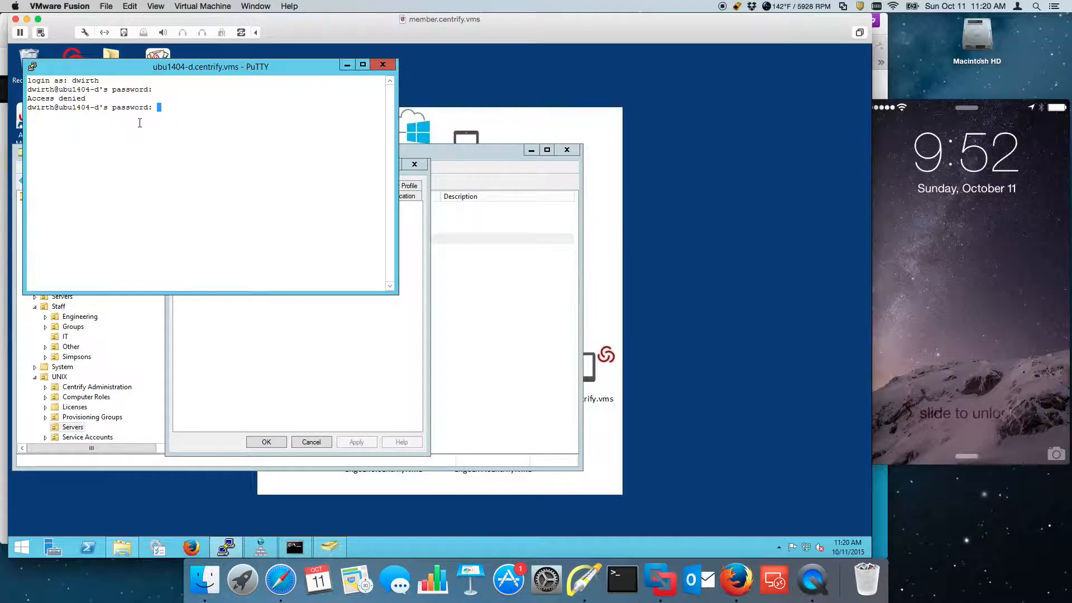
pyautogui.press('Return')
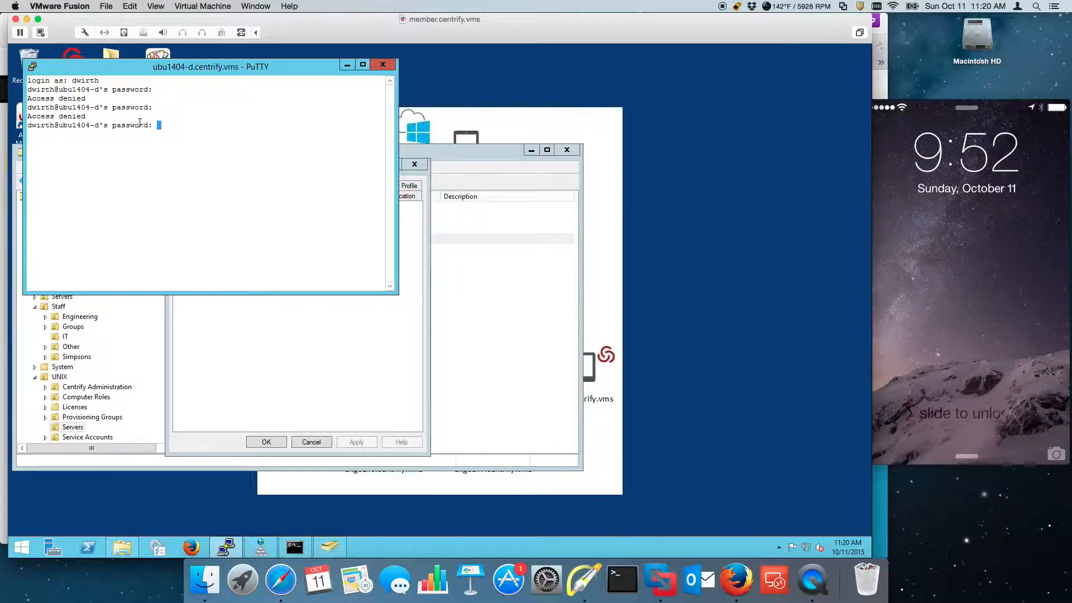
pyautogui.hotkey('ctrl', 'c')
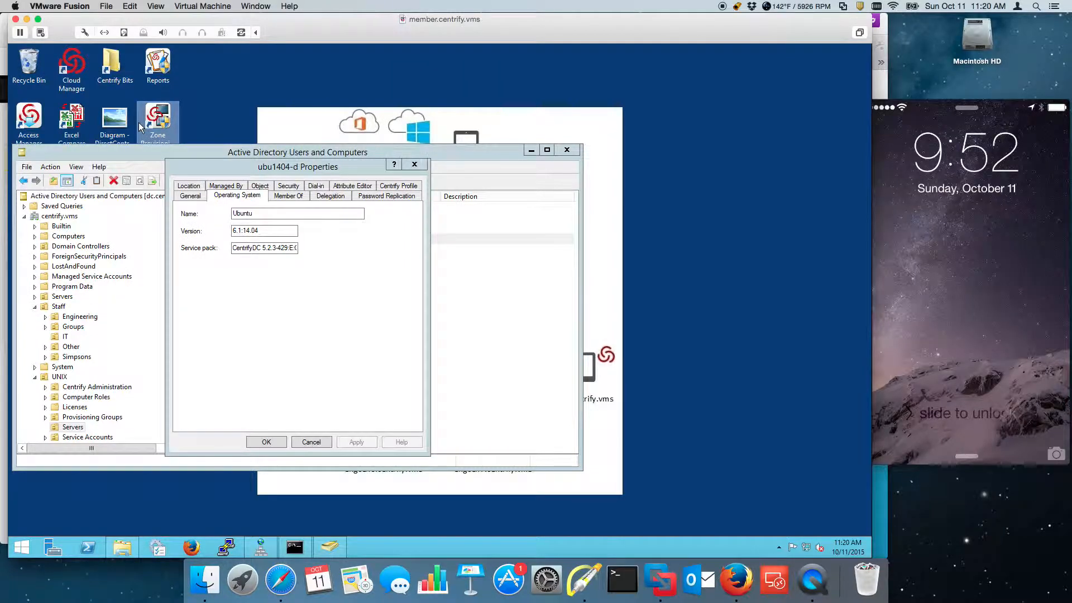
# Step: Switch to the ubu1404-d VM and log in as the AD user with their password
pyautogui.click(264, 6)
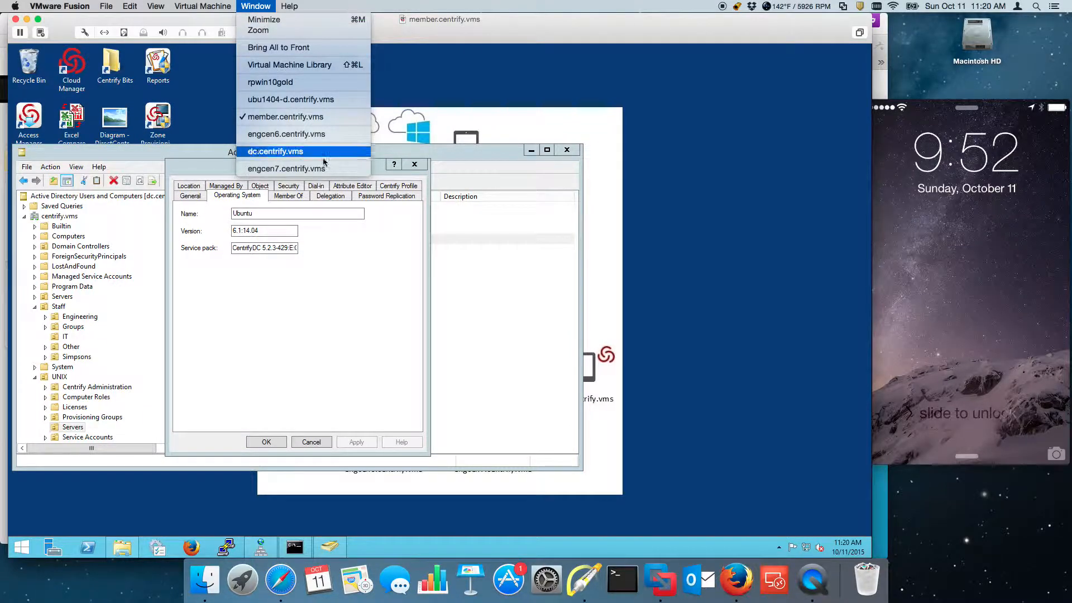
pyautogui.click(290, 99)
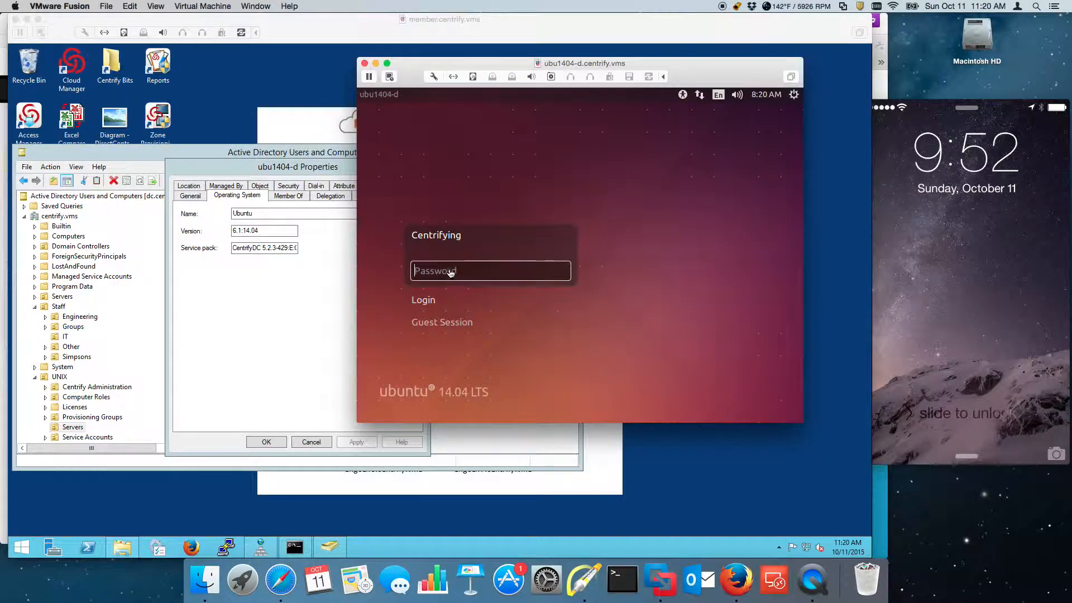
pyautogui.click(424, 299)
pyautogui.press('Return')
pyautogui.write('••••••')
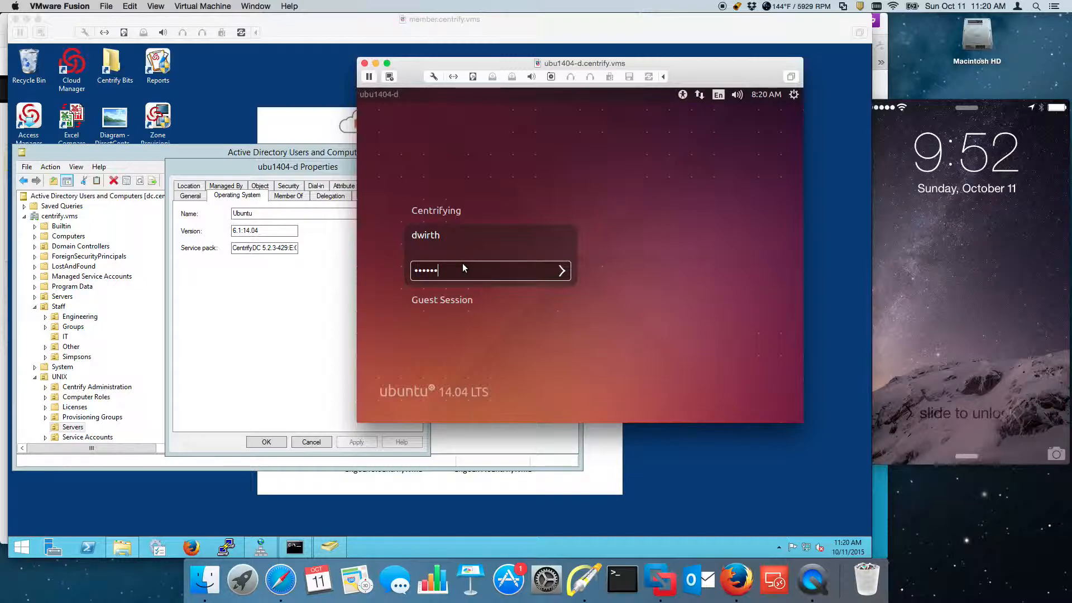
pyautogui.press('Return')
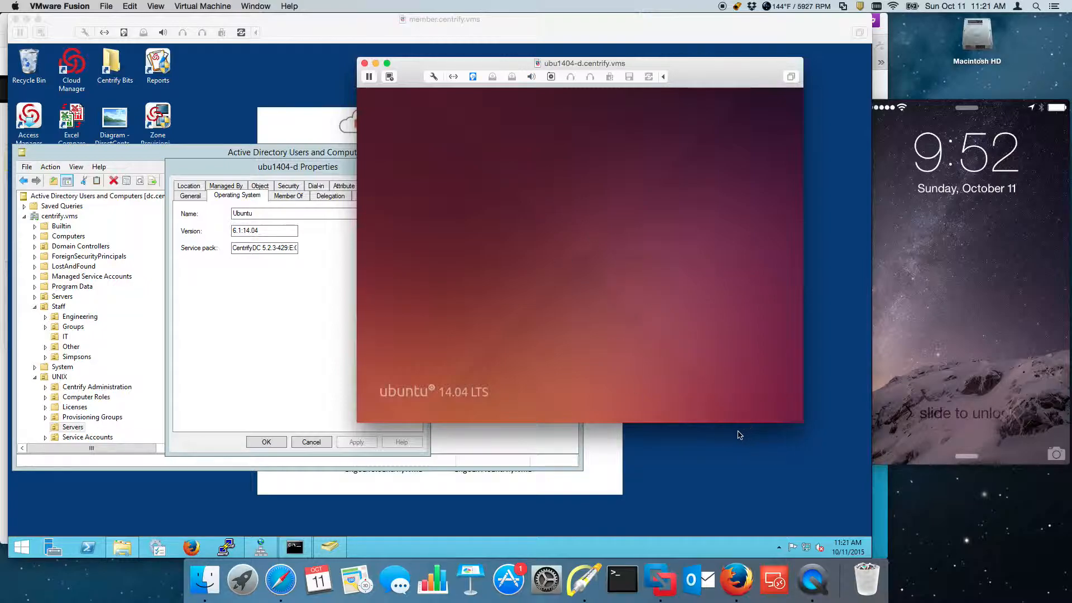
# Step: Bring the ubu1404-d.centrify.vms VM window to the front
pyautogui.click(732, 509)
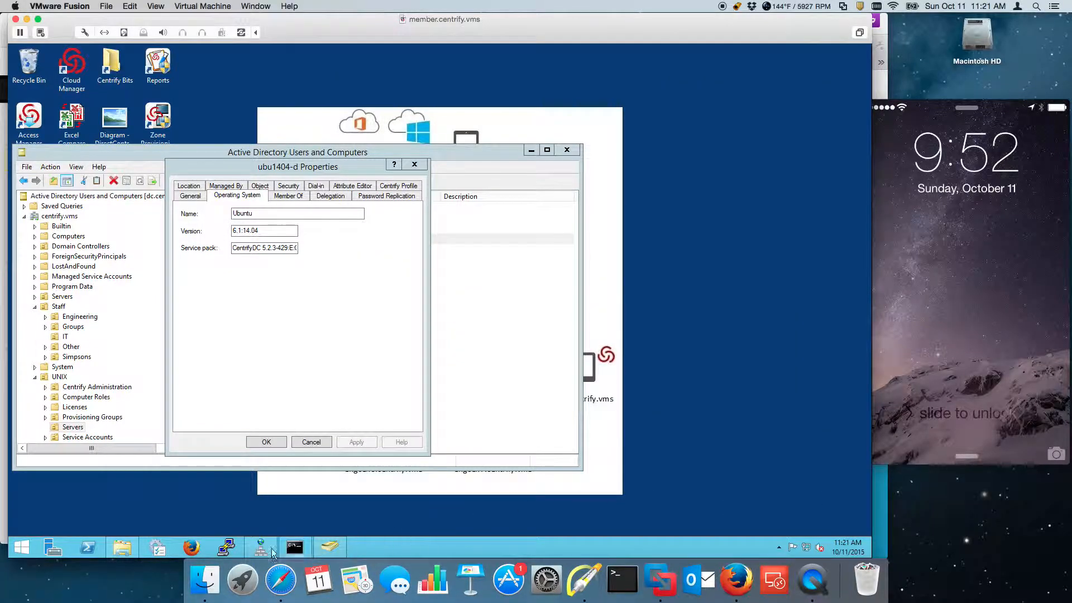
pyautogui.click(256, 6)
pyautogui.click(285, 102)
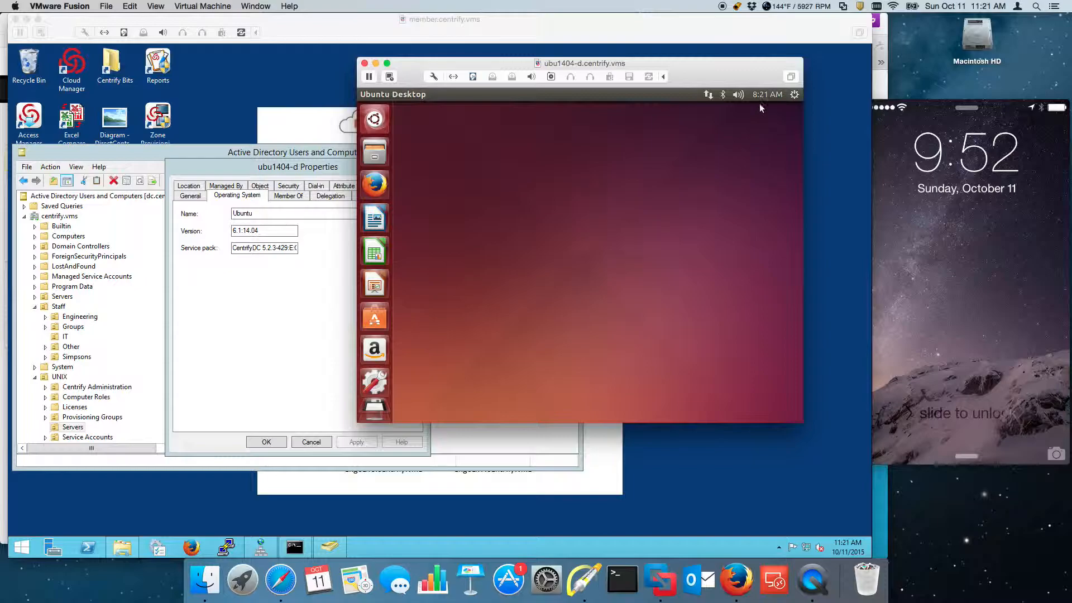
# Step: Lock the Ubuntu session from the system menu and unlock it with the user's password
pyautogui.click(794, 95)
pyautogui.moveTo(782, 94)
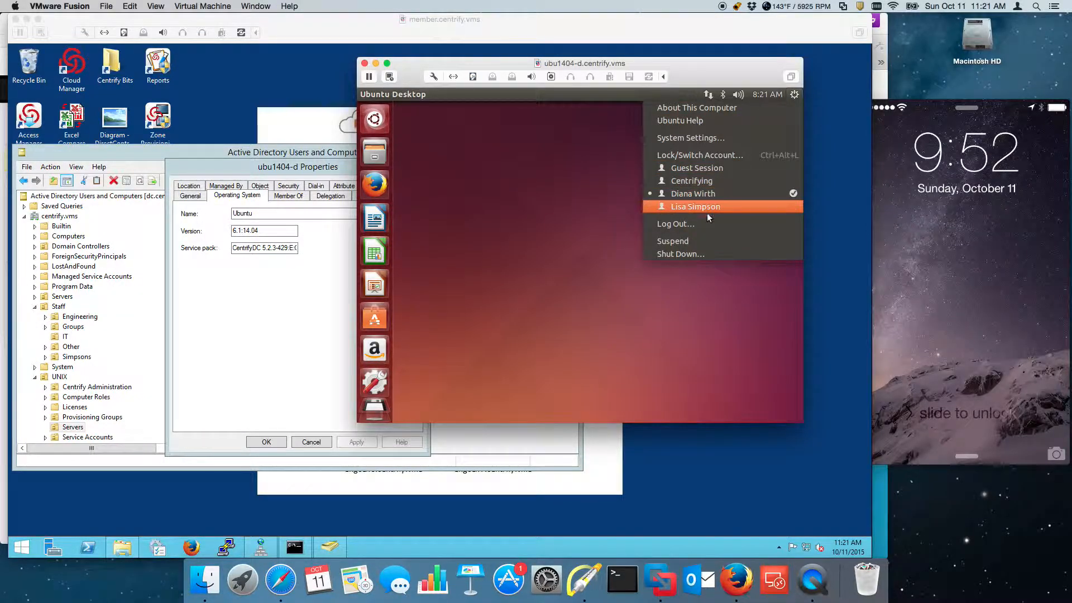
pyautogui.click(715, 154)
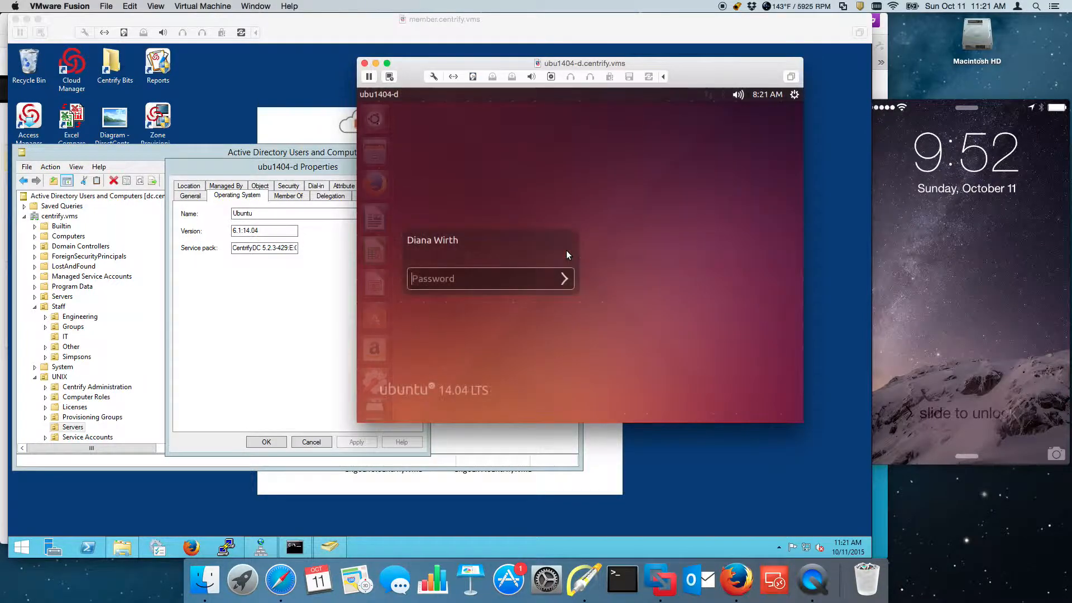
pyautogui.write('••••••••')
pyautogui.press('Return')
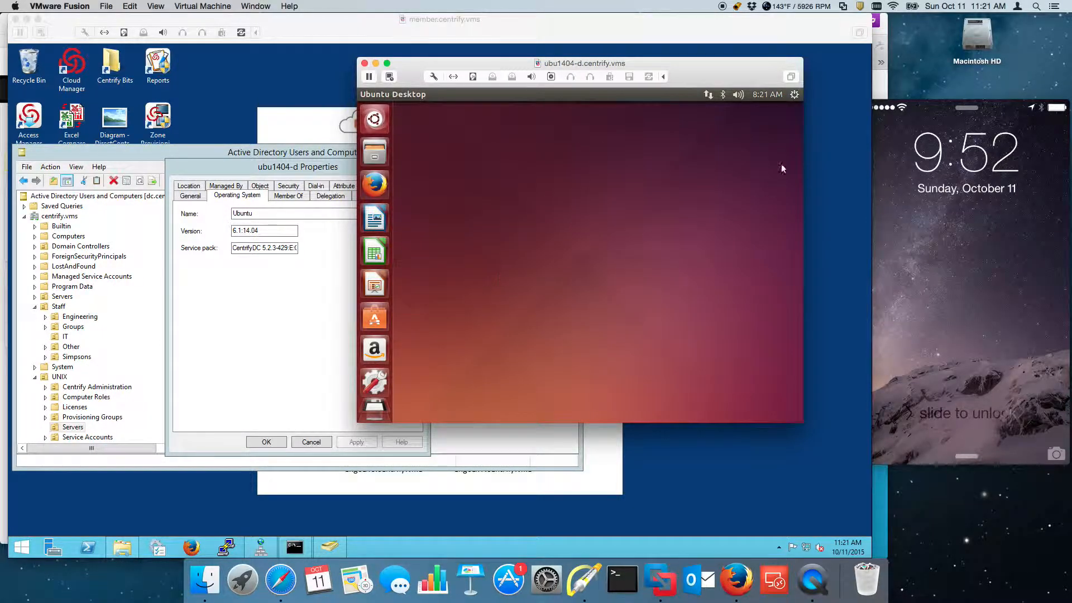
pyautogui.click(795, 95)
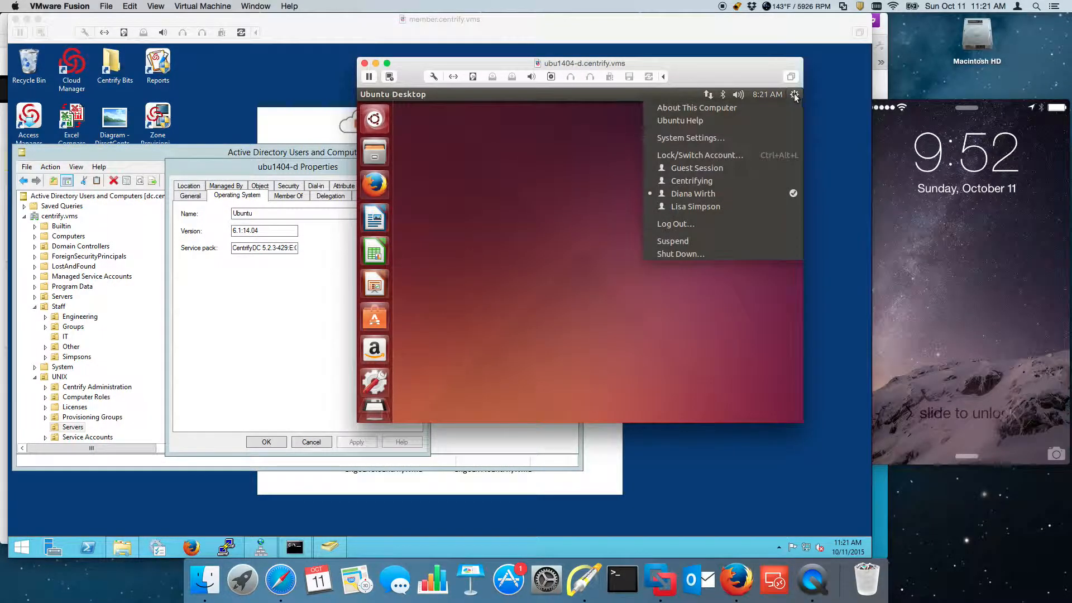
pyautogui.click(682, 241)
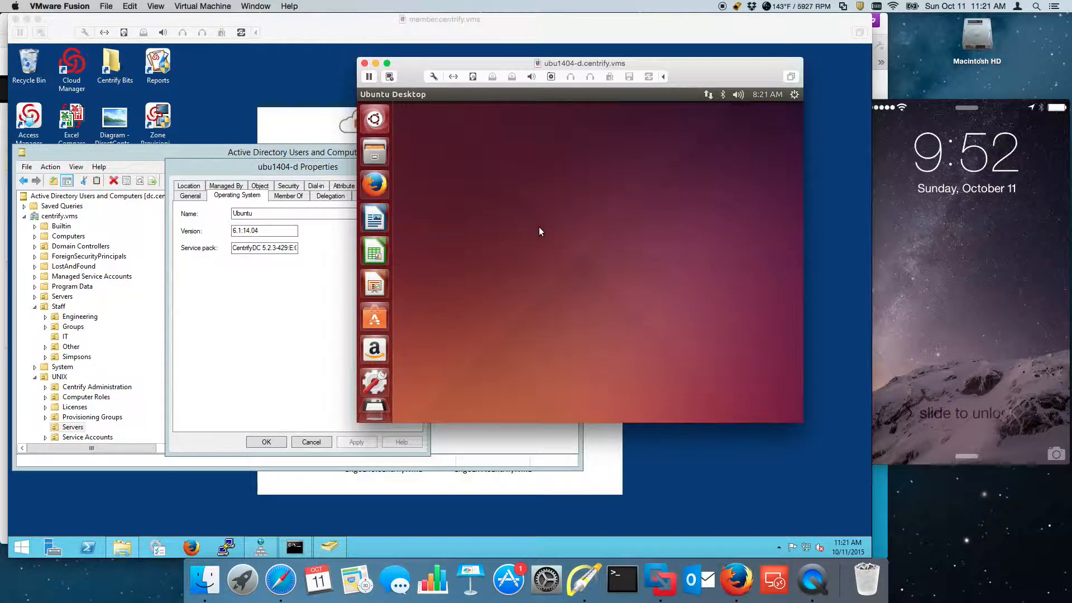
# Step: In a new terminal, run adquery user for the domain user, then again with -A for all attributes
pyautogui.hotkey('ctrl', 'alt', 't')
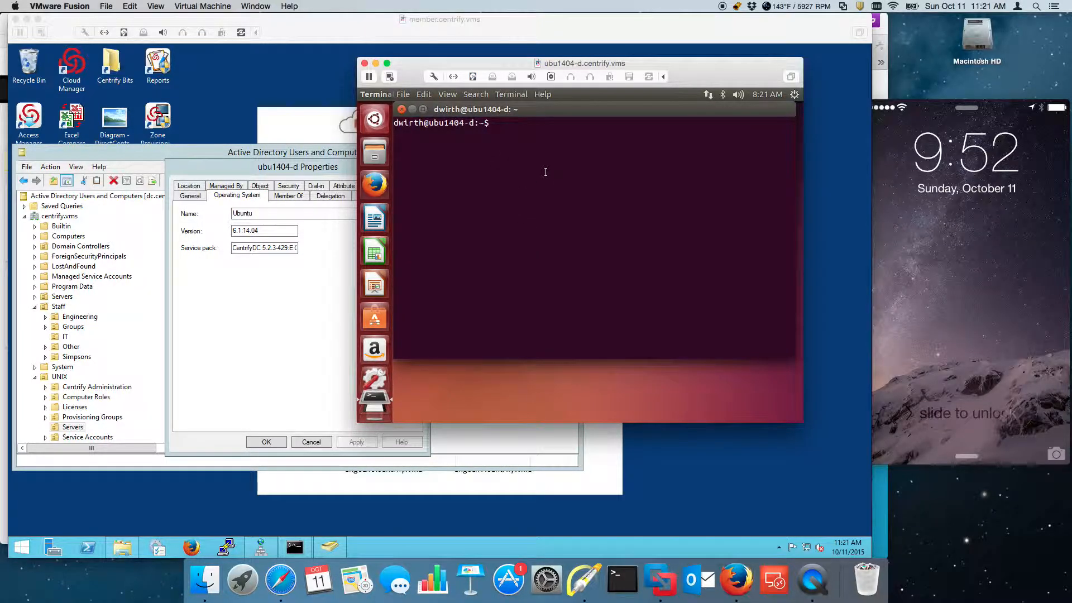
pyautogui.write('adque')
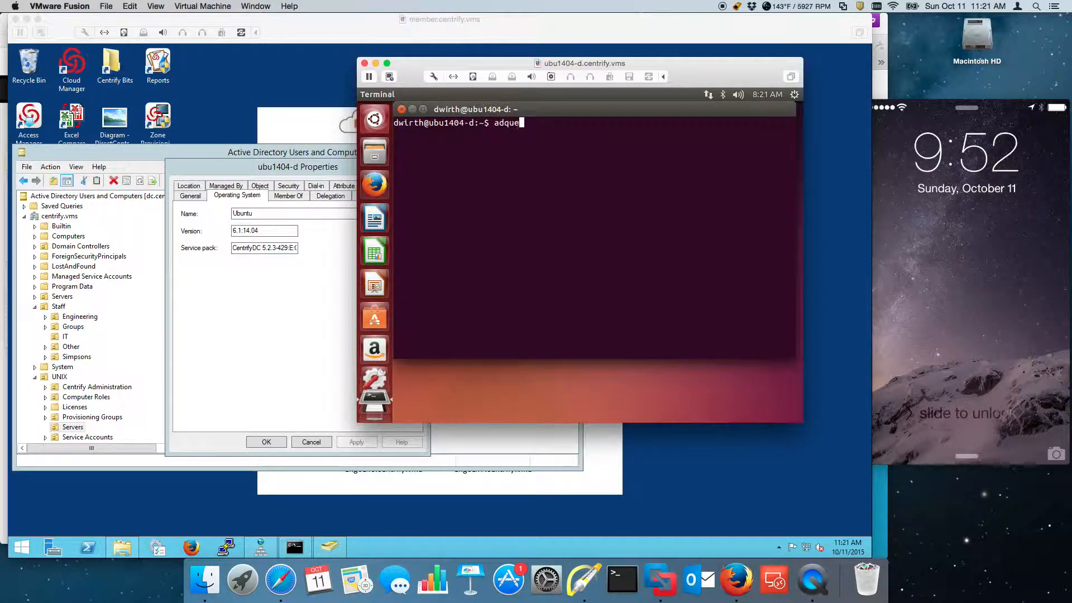
pyautogui.write('ry user bart.simpson')
pyautogui.press('Return')
pyautogui.press('Up')
pyautogui.write('-A')
pyautogui.press('Return')
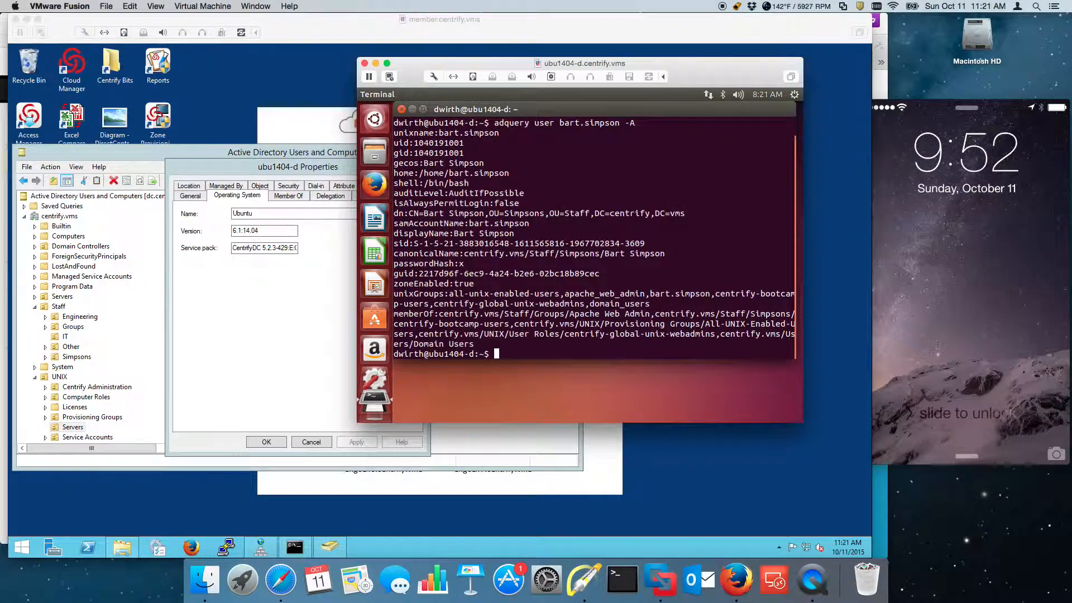
# Step: Log out of the Ubuntu session from the system menu and confirm
pyautogui.click(797, 96)
pyautogui.click(725, 225)
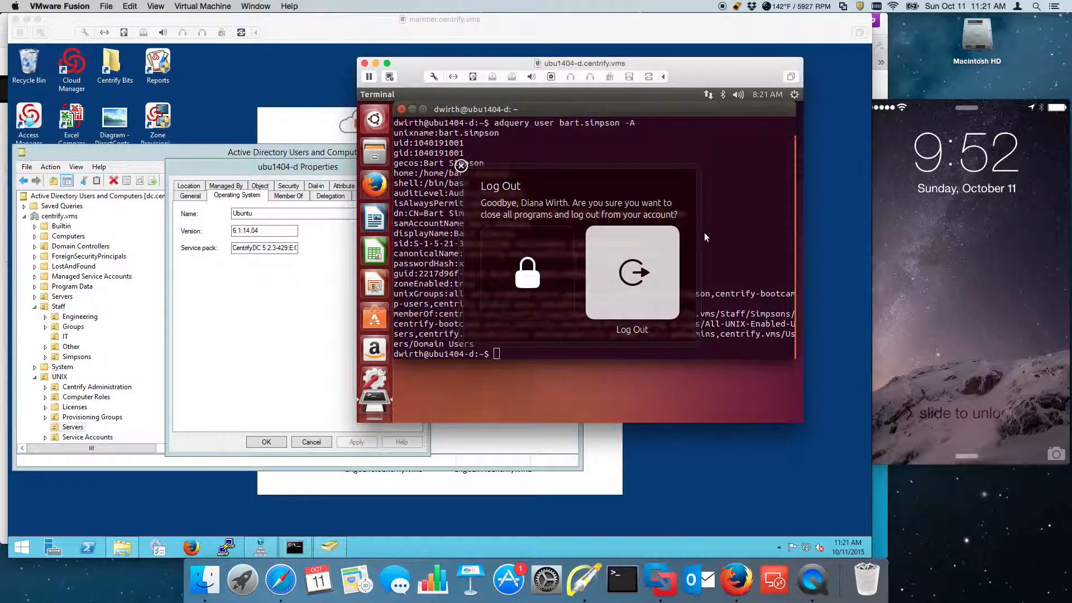
pyautogui.click(637, 279)
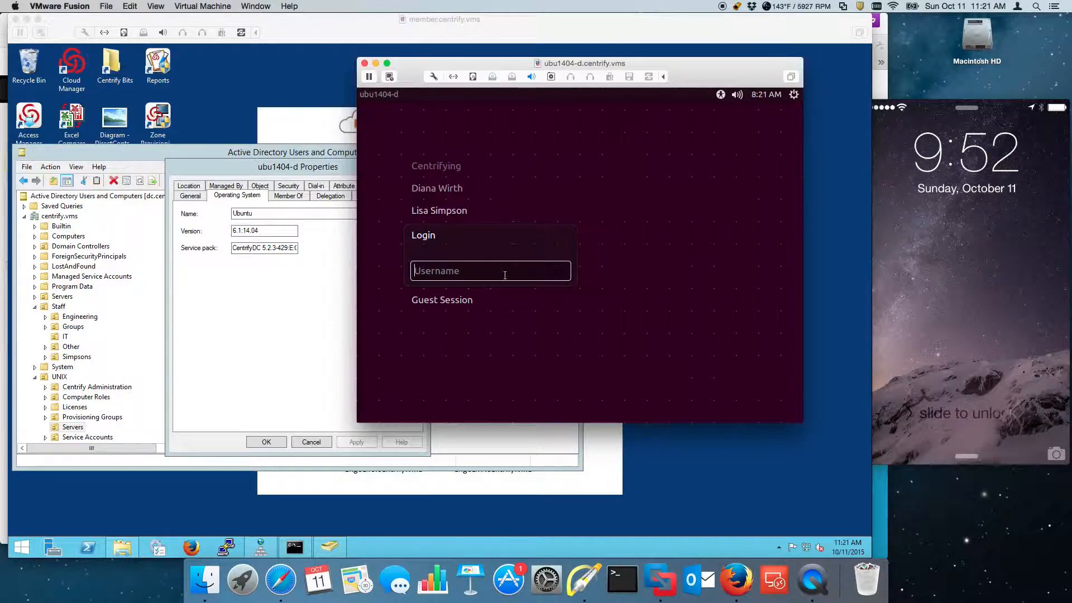
# Step: Enter the AD user's username and password at the Ubuntu greeter to log in
pyautogui.write('bart.simpson')
pyautogui.press('Return')
pyautogui.write('********')
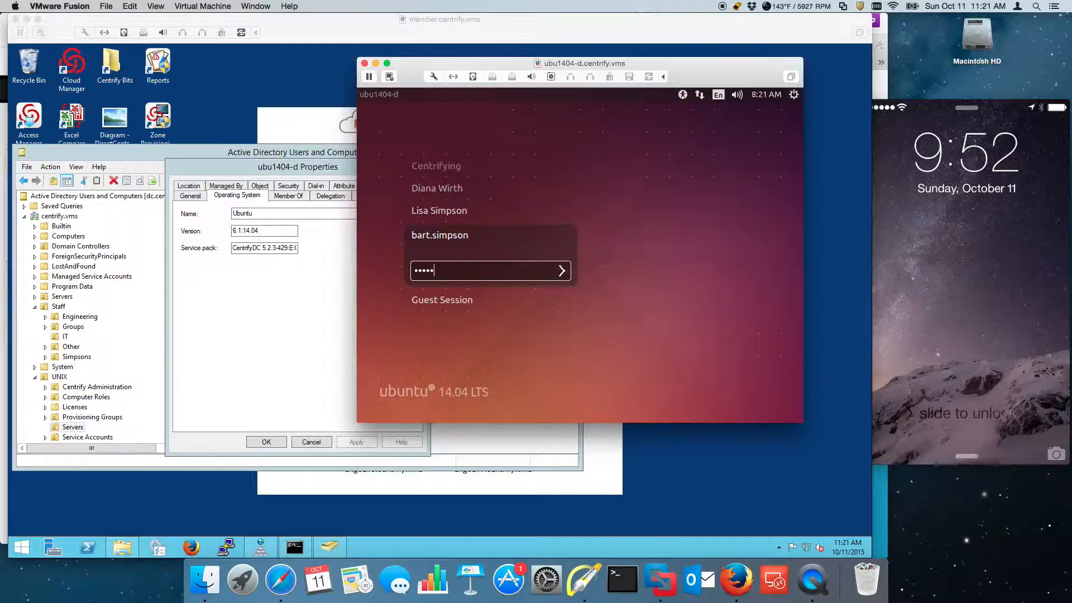
pyautogui.press('Return')
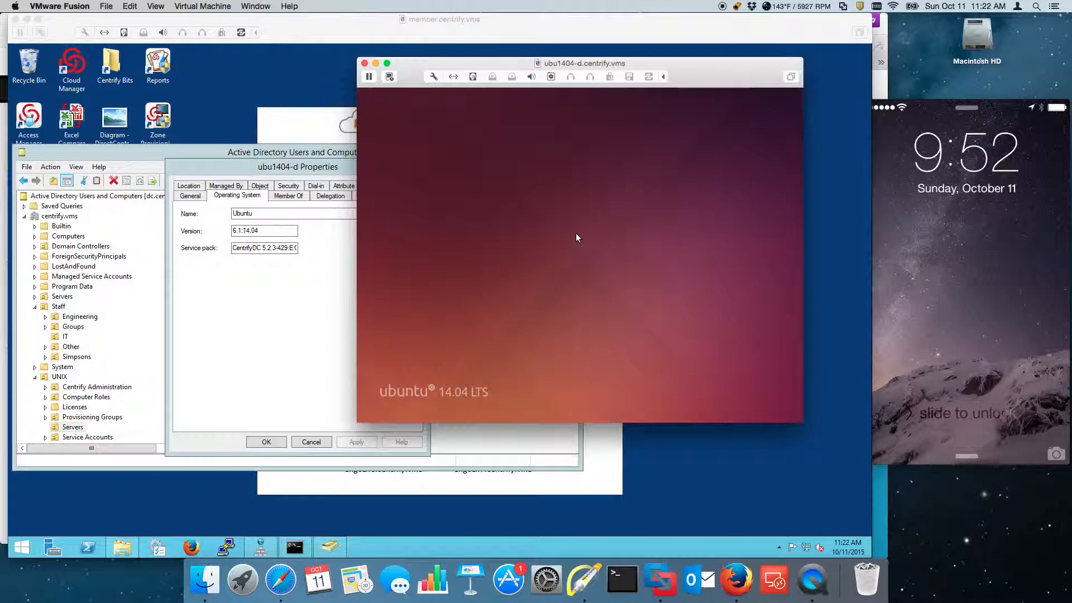
# Step: From the Windows VM, connect PuTTY's saved ubu1404-d session and log in with the AD user's credentials
pyautogui.click(765, 526)
pyautogui.click(227, 550)
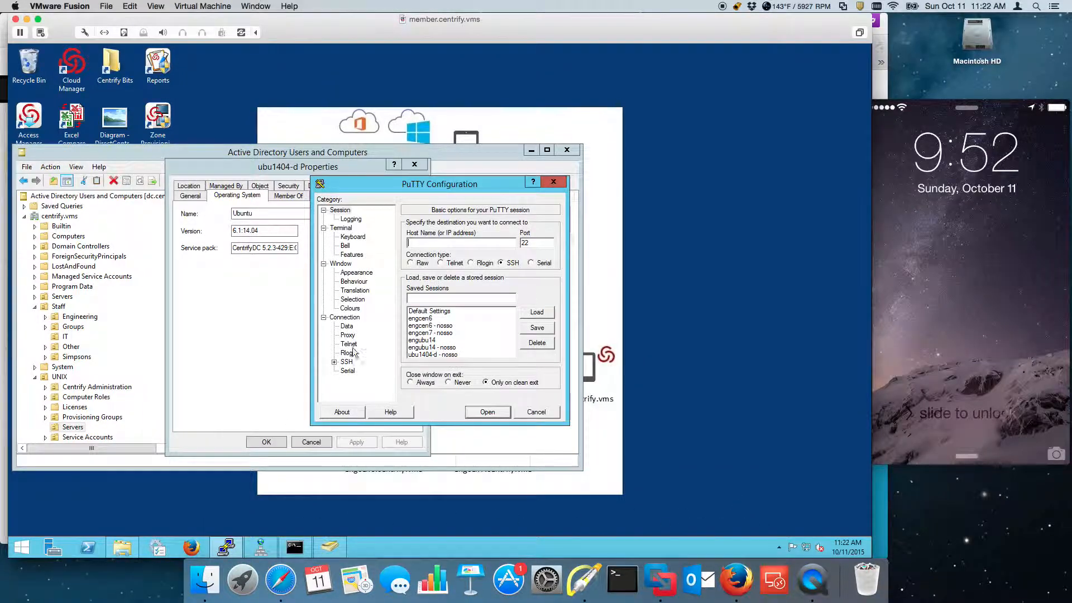
pyautogui.click(444, 355)
pyautogui.click(488, 413)
pyautogui.write('bart.simpso')
pyautogui.write('n')
pyautogui.press('Return')
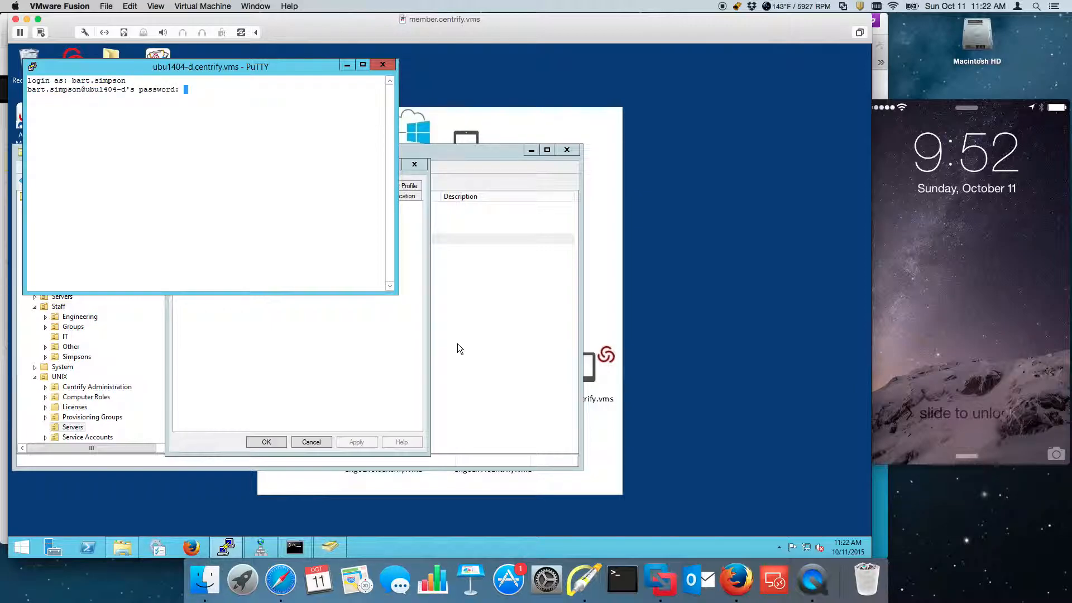
pyautogui.press('Return')
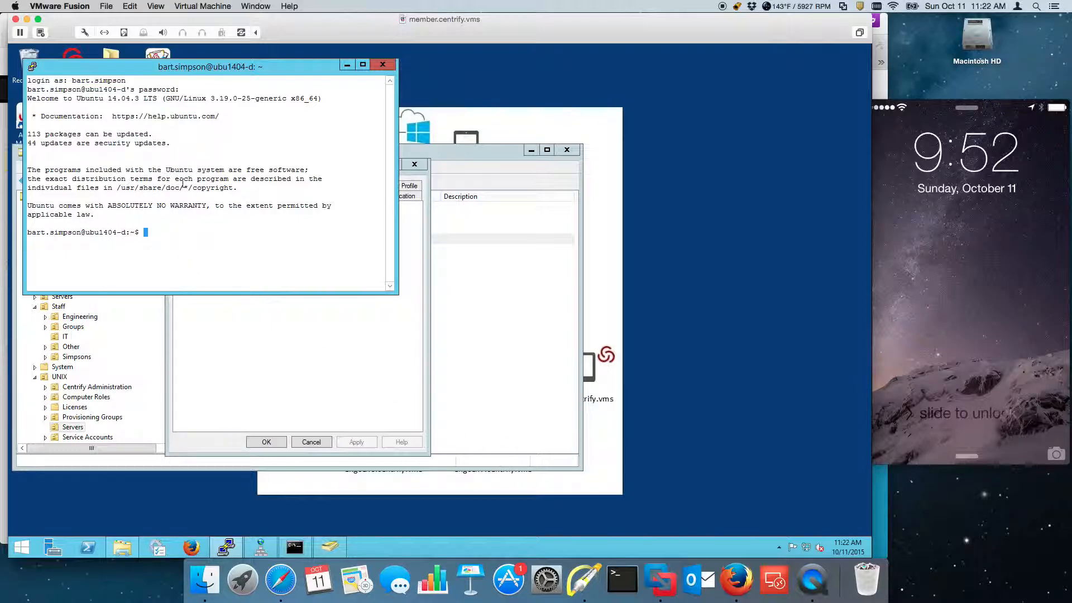
# Step: Switch between the Ubuntu and Windows VM windows, returning to the SSH session view
pyautogui.click(256, 5)
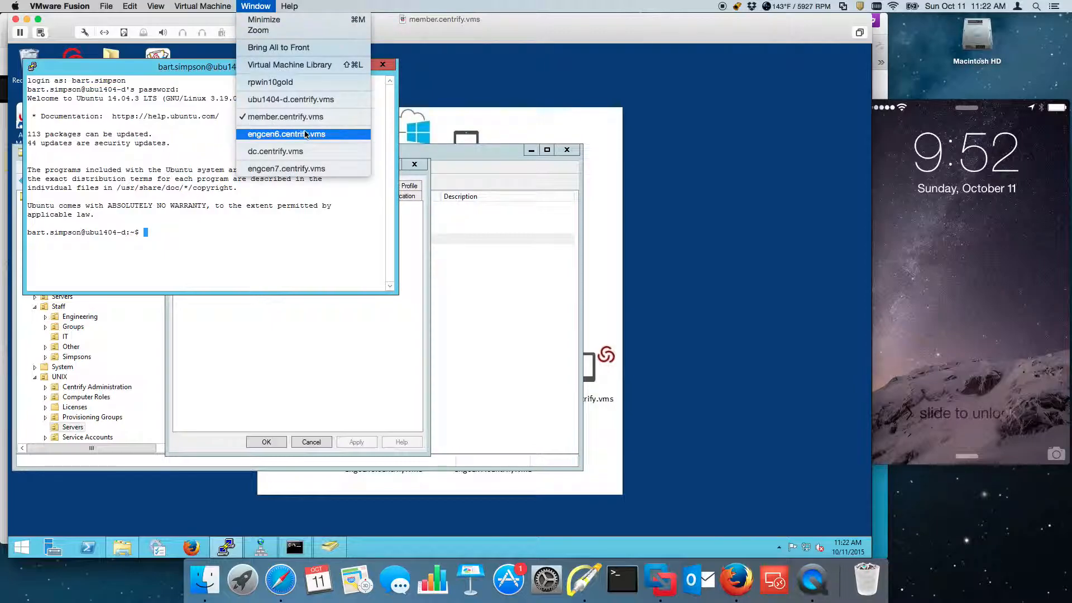
pyautogui.click(294, 99)
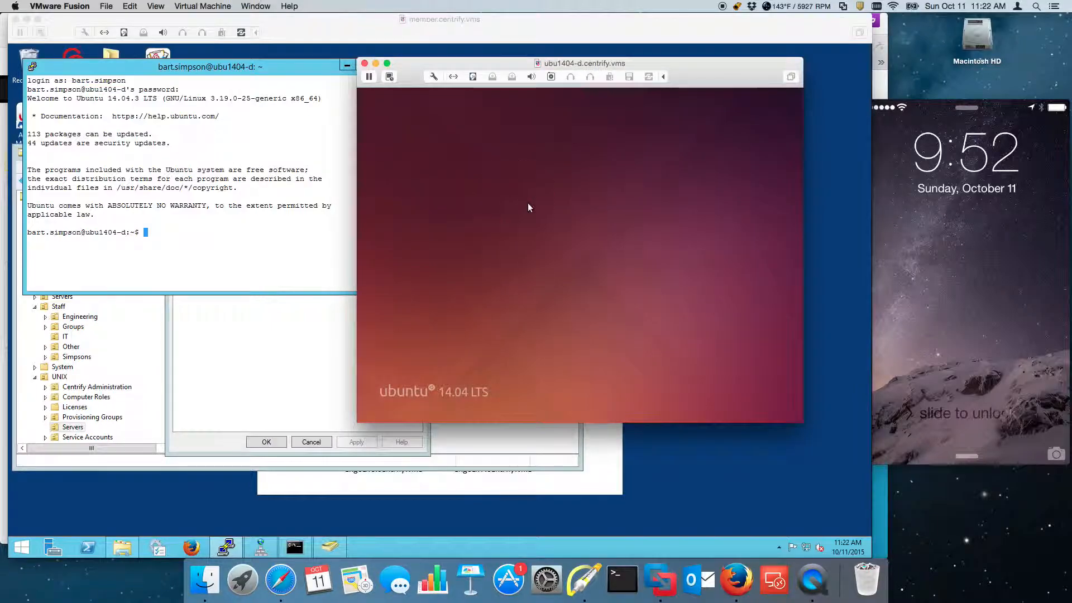
pyautogui.click(309, 123)
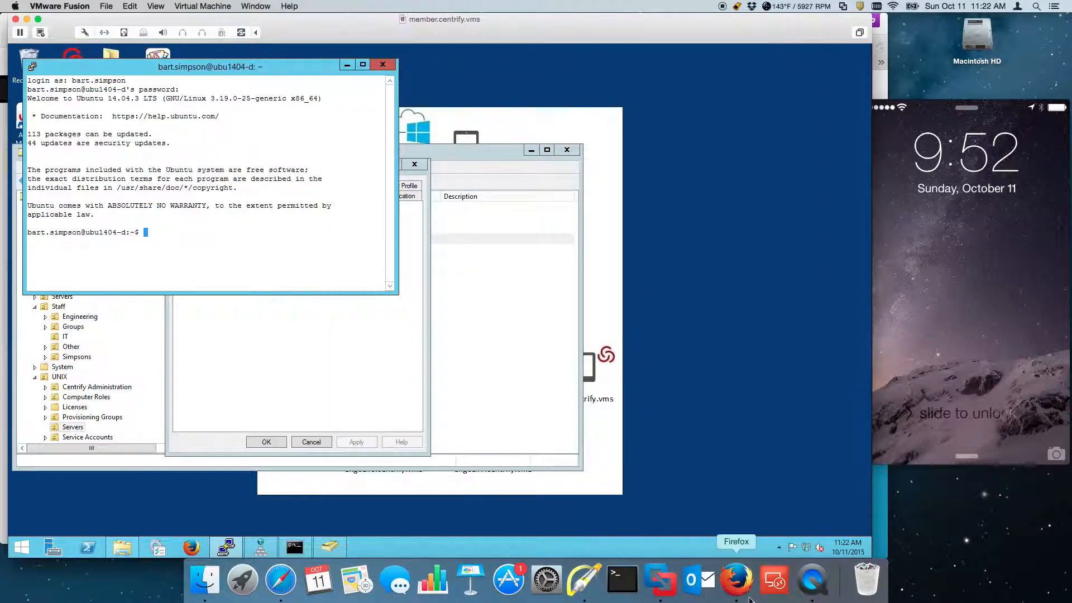
pyautogui.rightClick(810, 587)
pyautogui.click(827, 443)
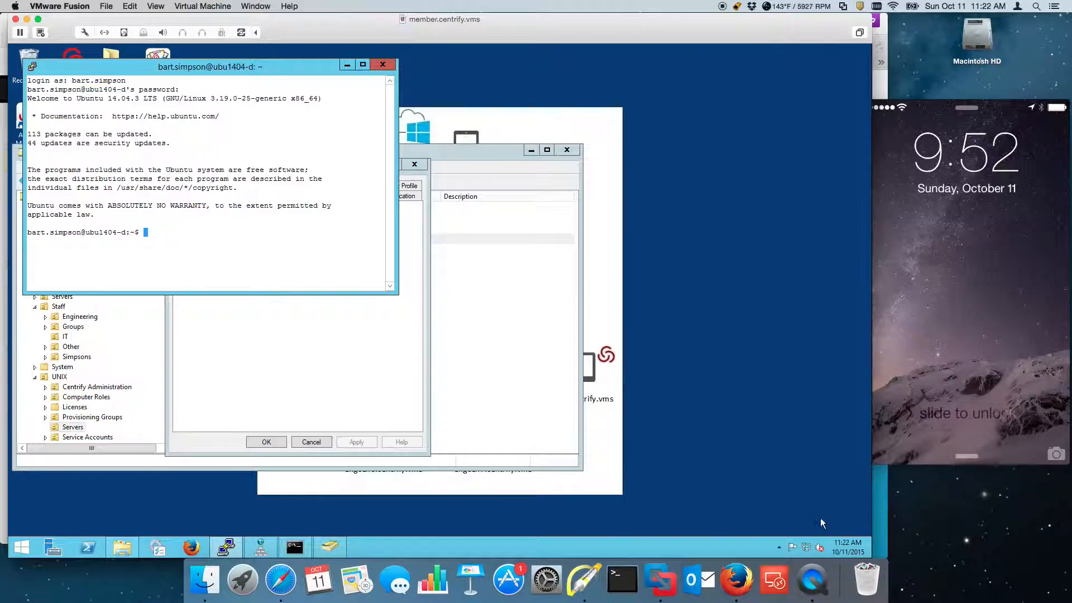